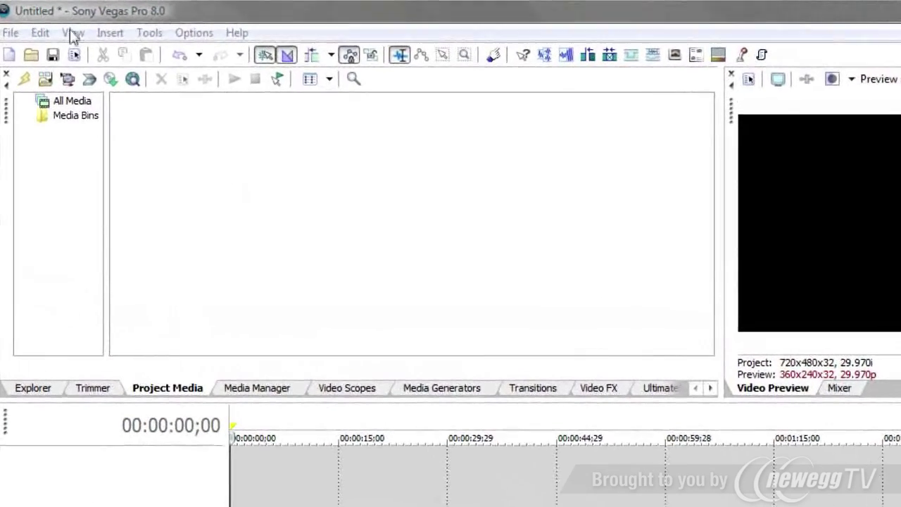
# - Launch Production Assistant from View > Extensions > Production Assistant 1.0
pyautogui.click(73, 32)
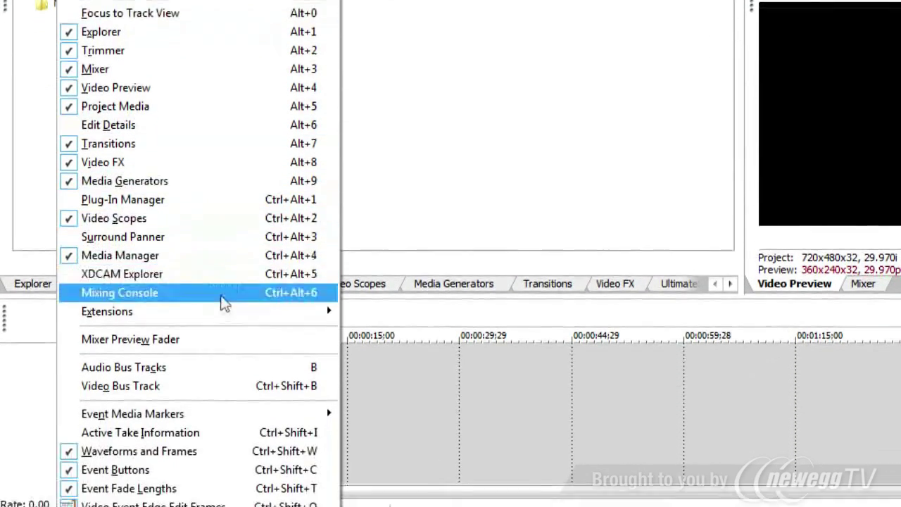
pyautogui.moveTo(230, 311)
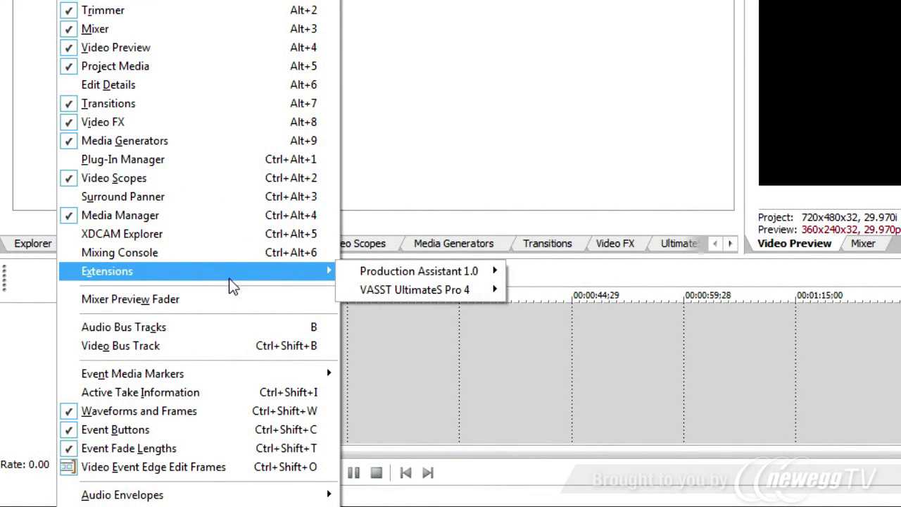
pyautogui.moveTo(437, 274)
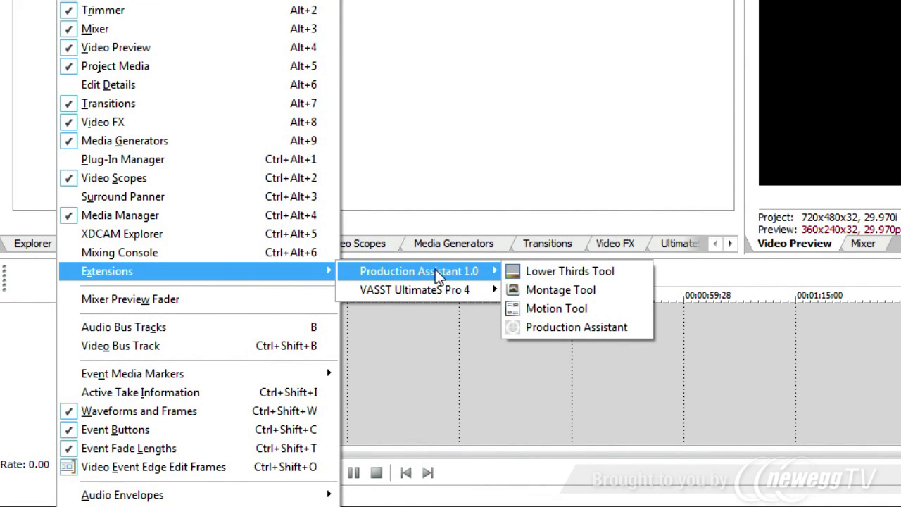
pyautogui.click(615, 328)
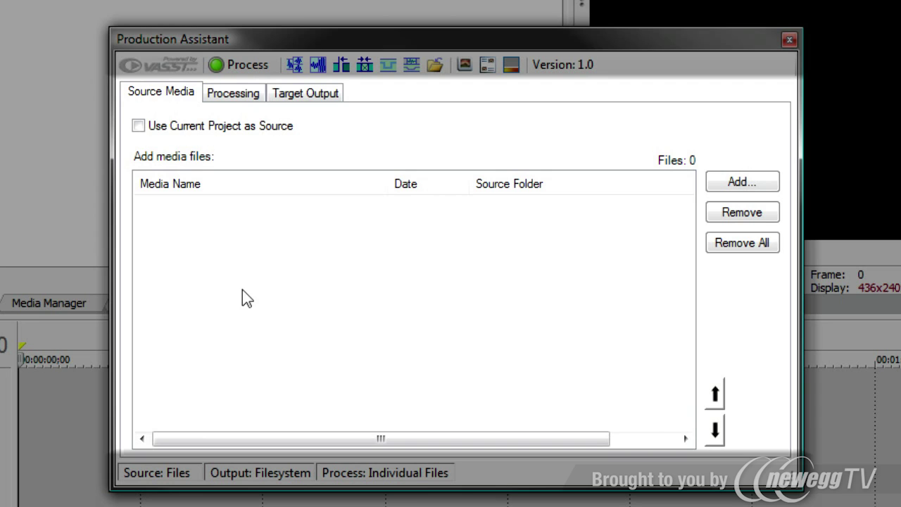
pyautogui.click(239, 100)
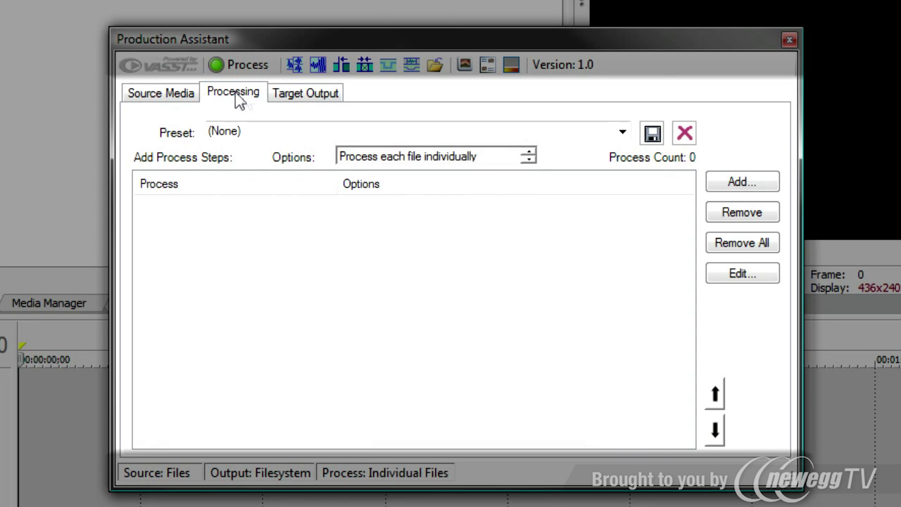
pyautogui.click(301, 91)
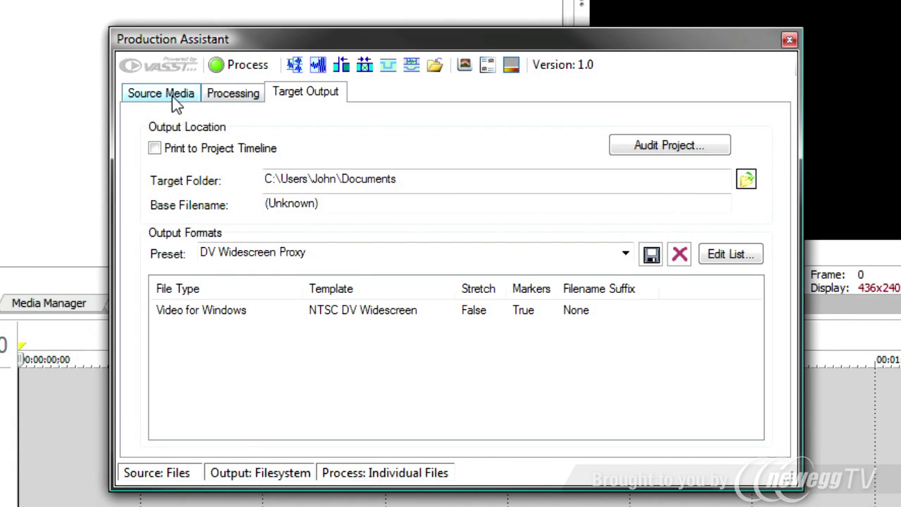
pyautogui.click(172, 98)
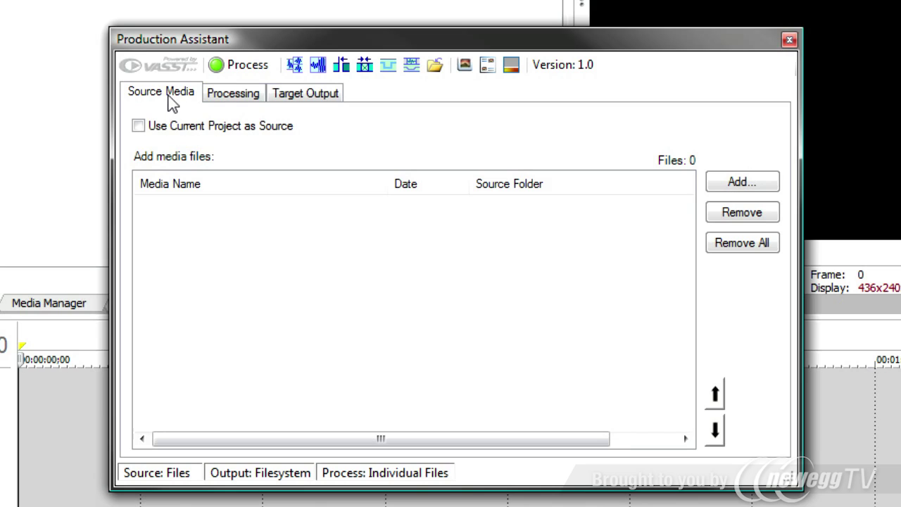
pyautogui.click(230, 98)
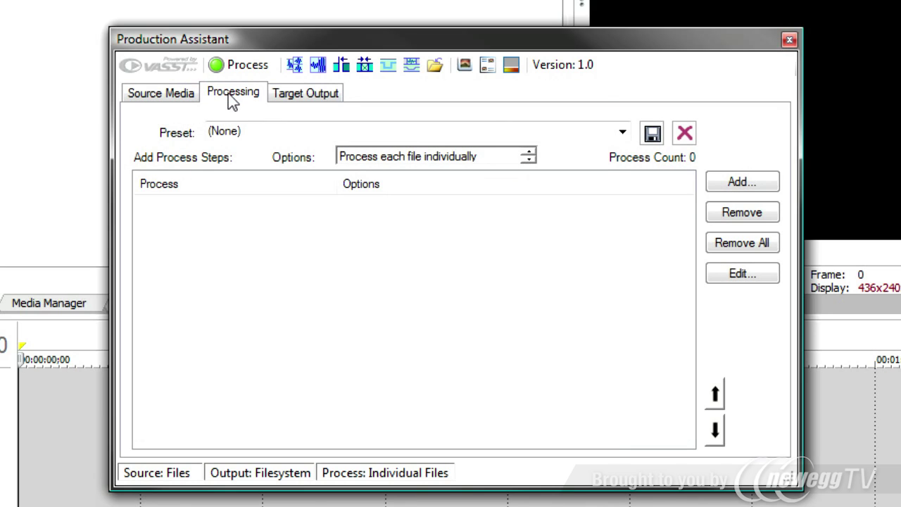
pyautogui.click(298, 102)
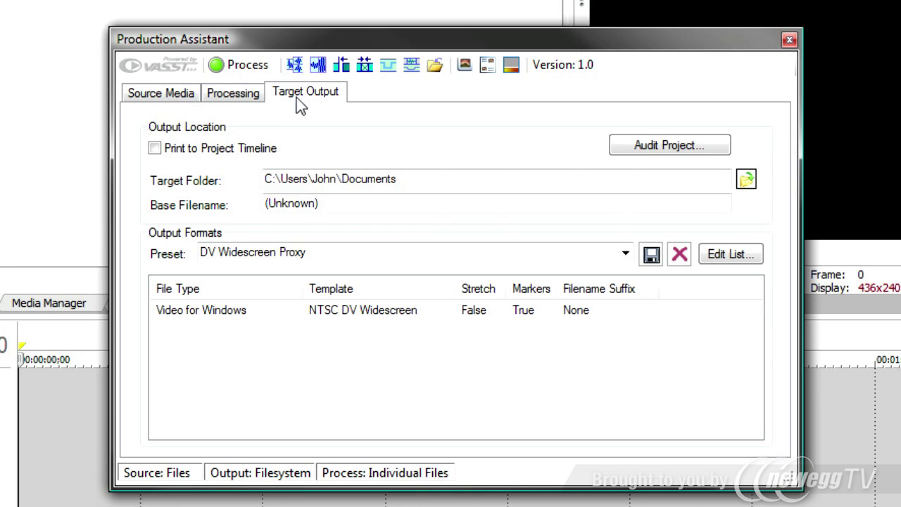
pyautogui.click(169, 95)
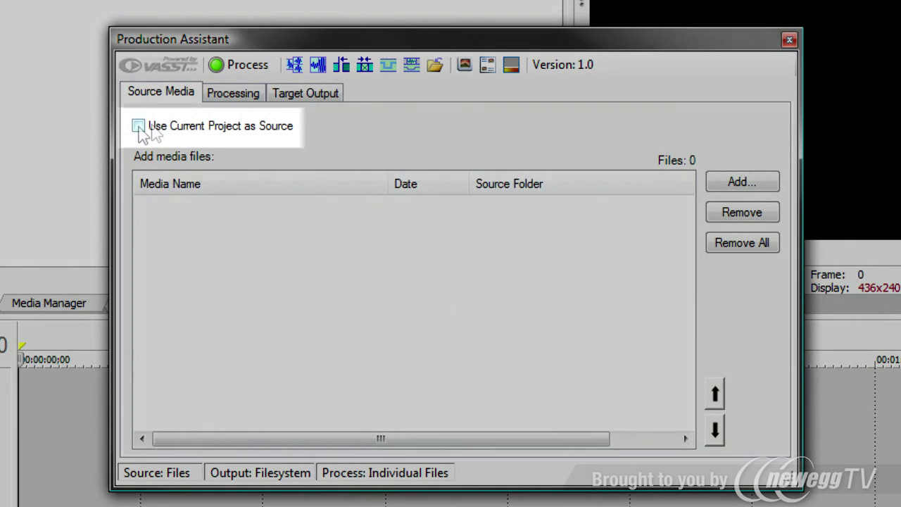
pyautogui.click(139, 127)
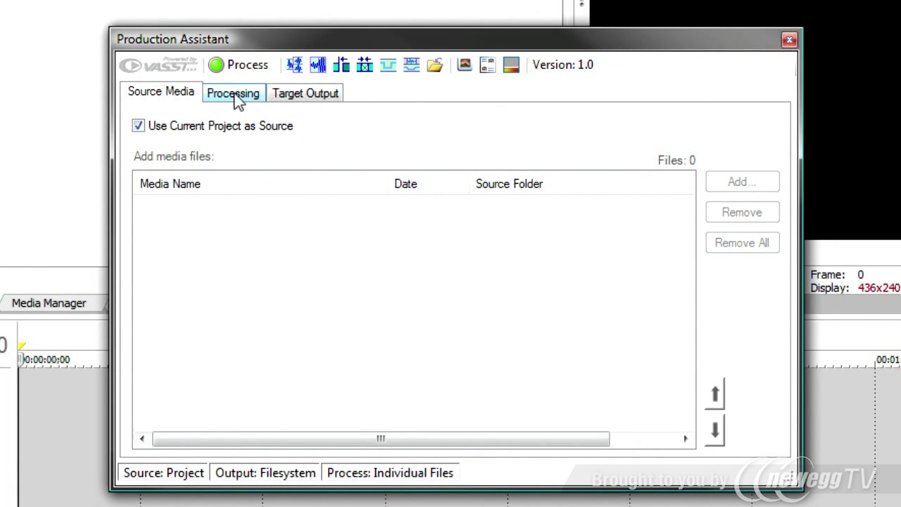
pyautogui.click(235, 100)
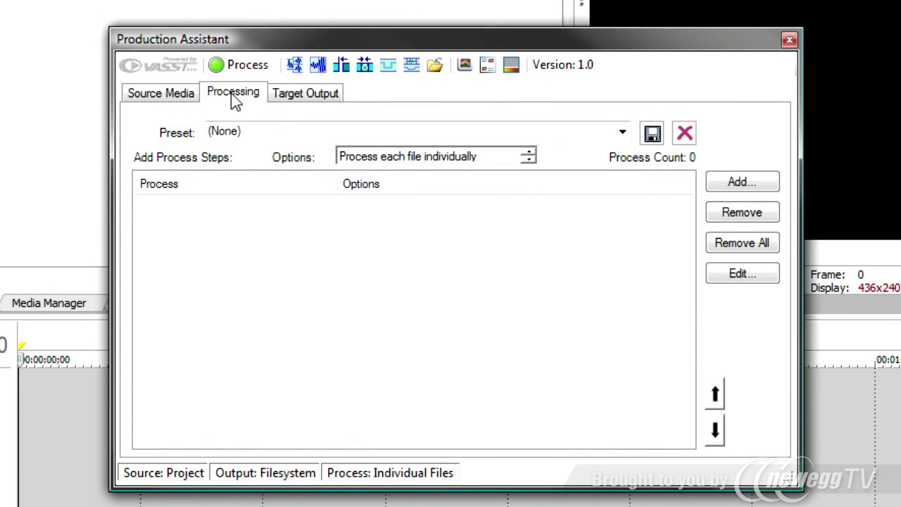
pyautogui.click(301, 97)
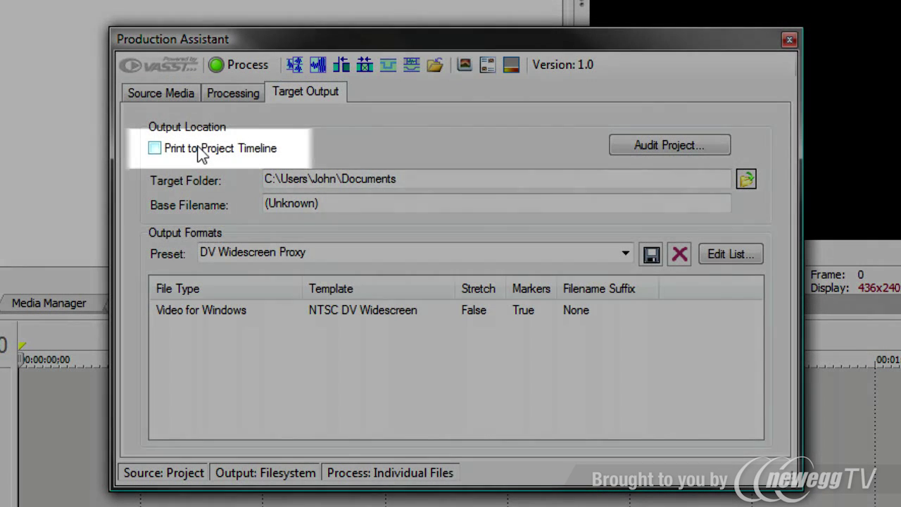
pyautogui.click(200, 152)
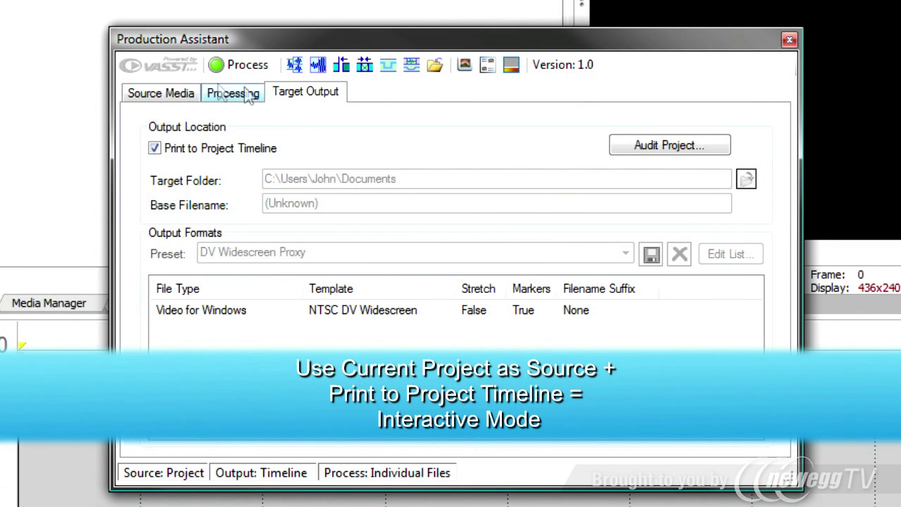
pyautogui.click(162, 93)
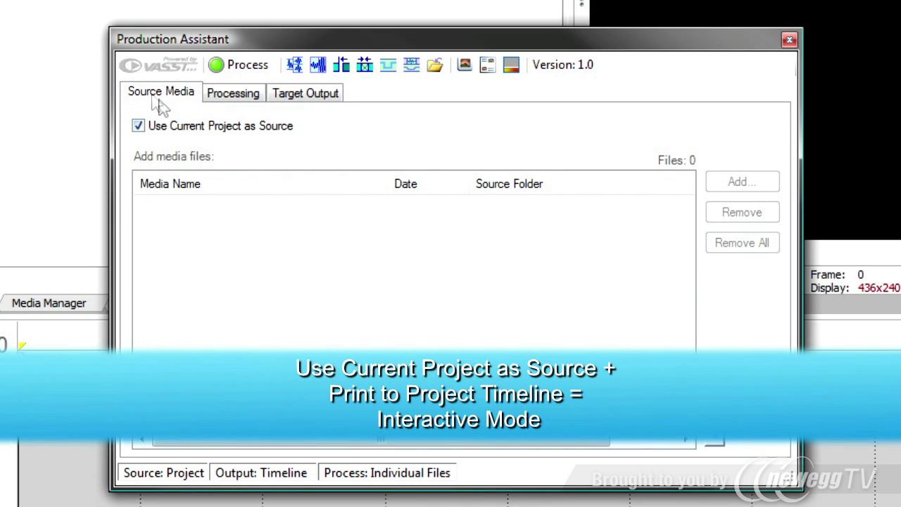
pyautogui.click(227, 97)
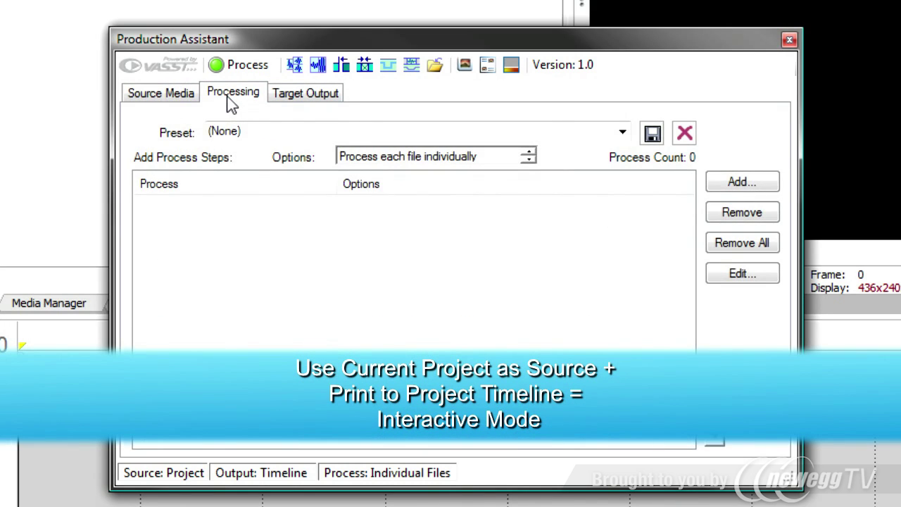
pyautogui.click(745, 184)
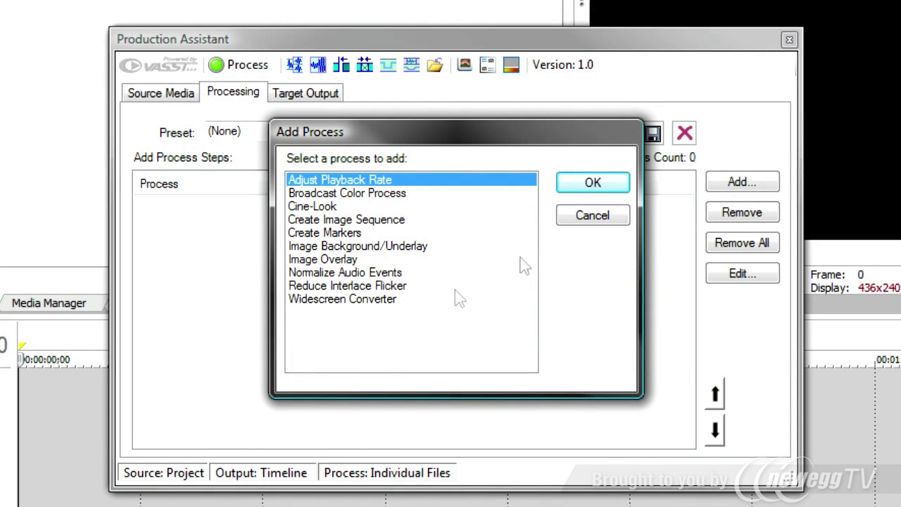
pyautogui.click(588, 218)
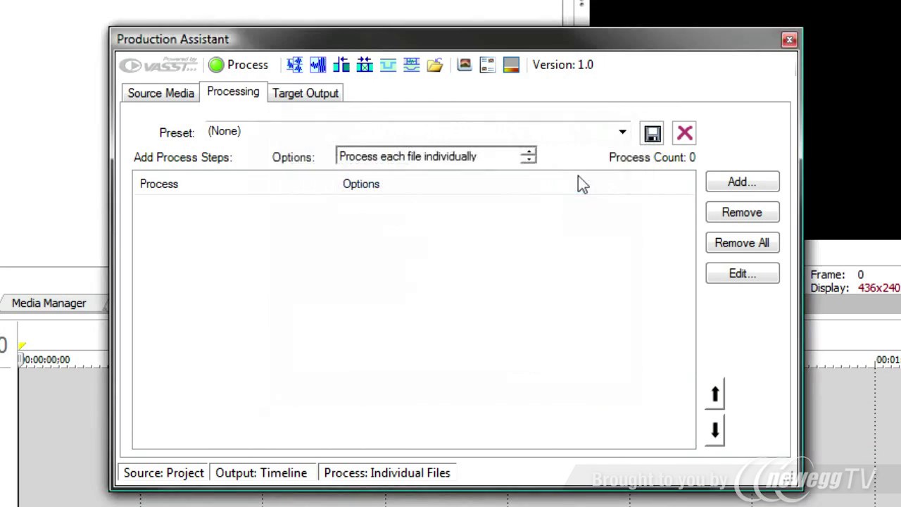
pyautogui.click(308, 94)
pyautogui.click(154, 148)
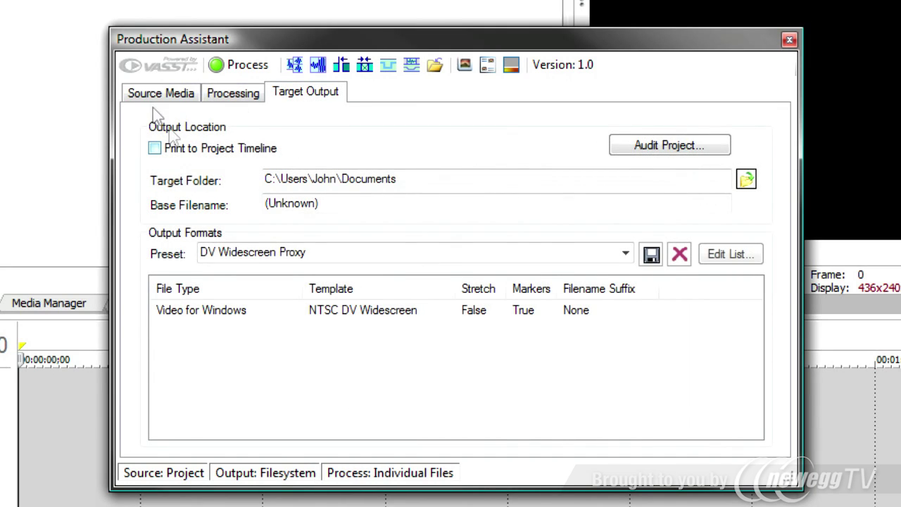
pyautogui.click(146, 93)
# - Uncheck Use Current Project as Source so media comes from files
pyautogui.click(148, 127)
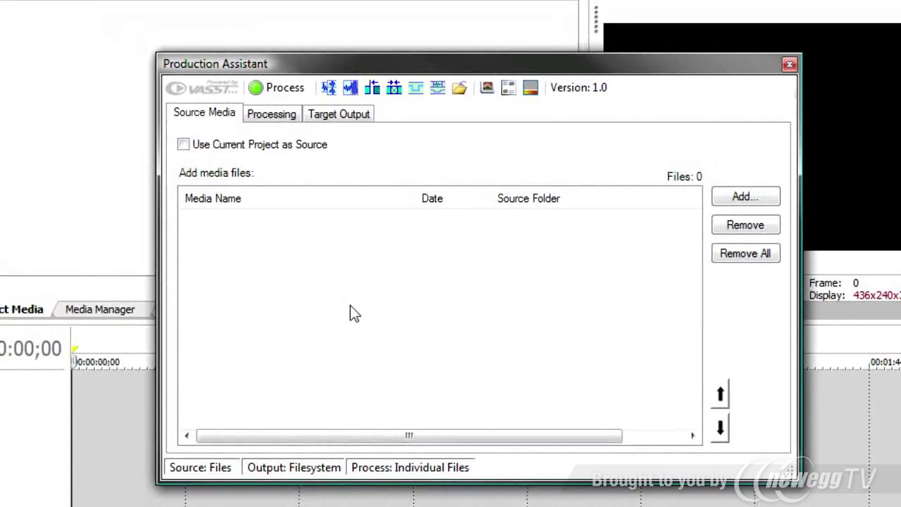
# - Add video clips ES102.avi through ES134.avi from D:\Content\VASST\Sports\Extreme as source media
pyautogui.click(756, 214)
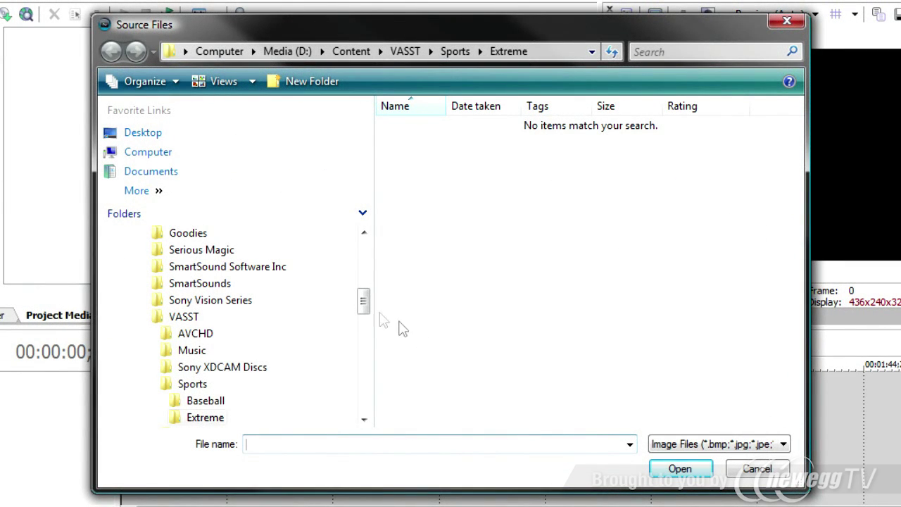
pyautogui.scroll(-2, 364, 301)
pyautogui.click(783, 445)
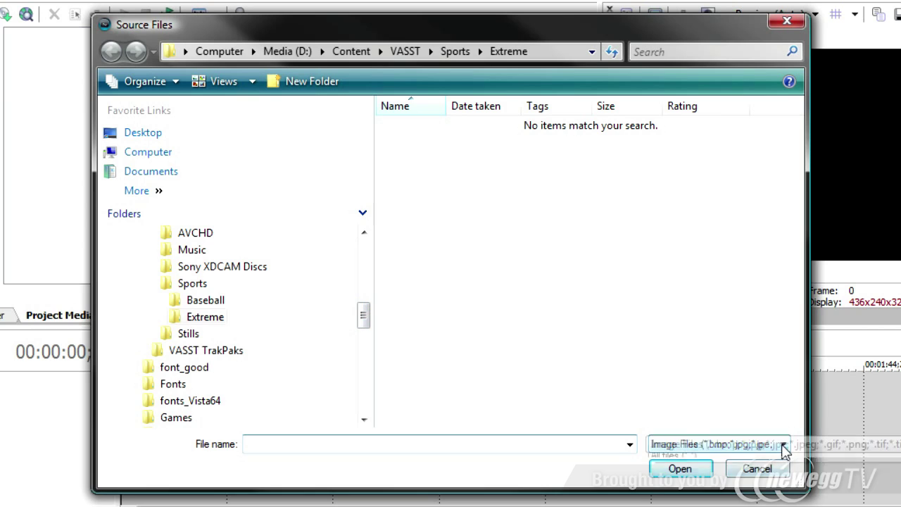
pyautogui.click(735, 471)
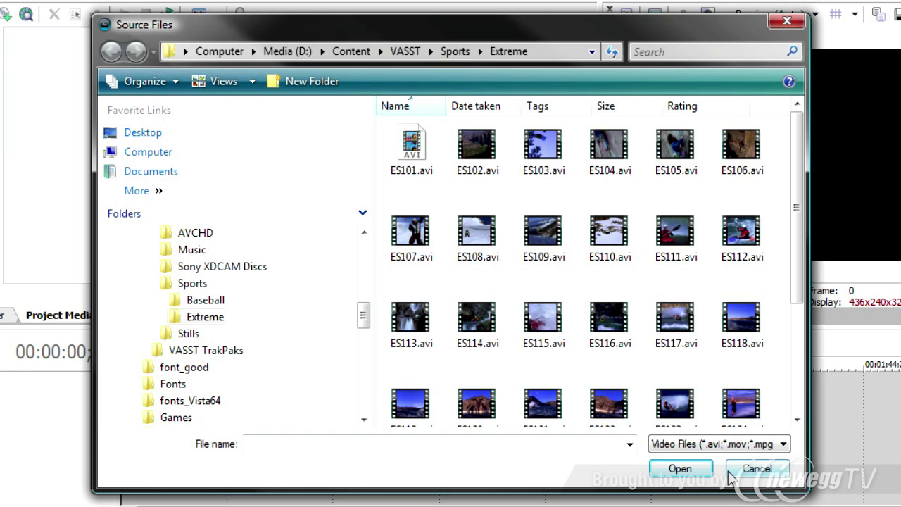
pyautogui.click(476, 148)
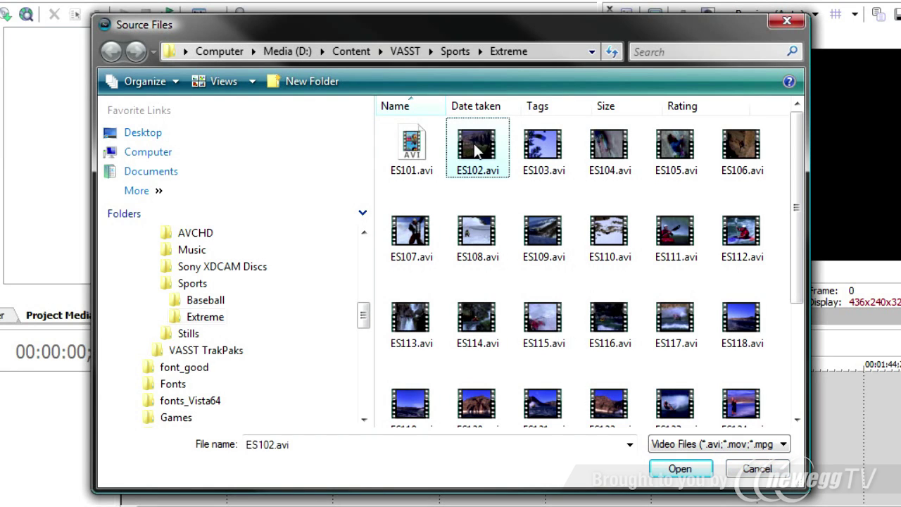
pyautogui.moveTo(801, 170); pyautogui.dragTo(801, 333)
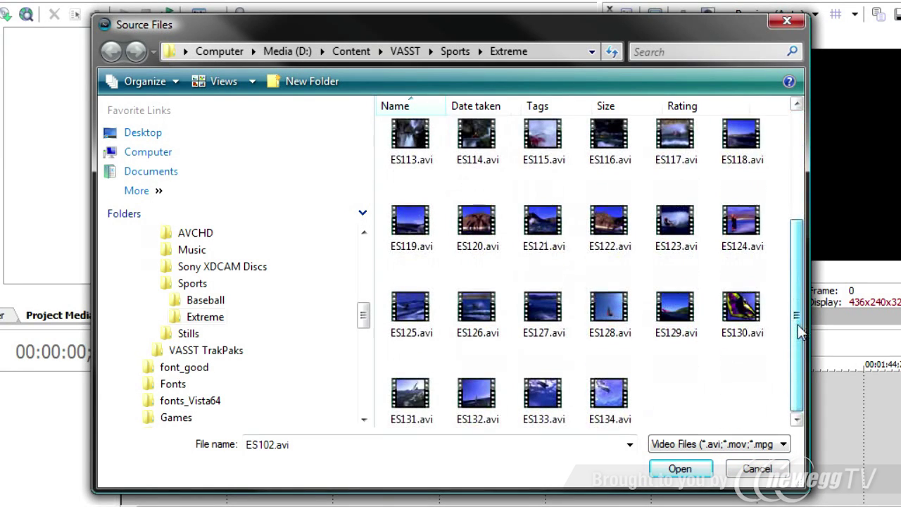
pyautogui.keyDown('shift'); pyautogui.click(609, 393); pyautogui.keyUp('shift')
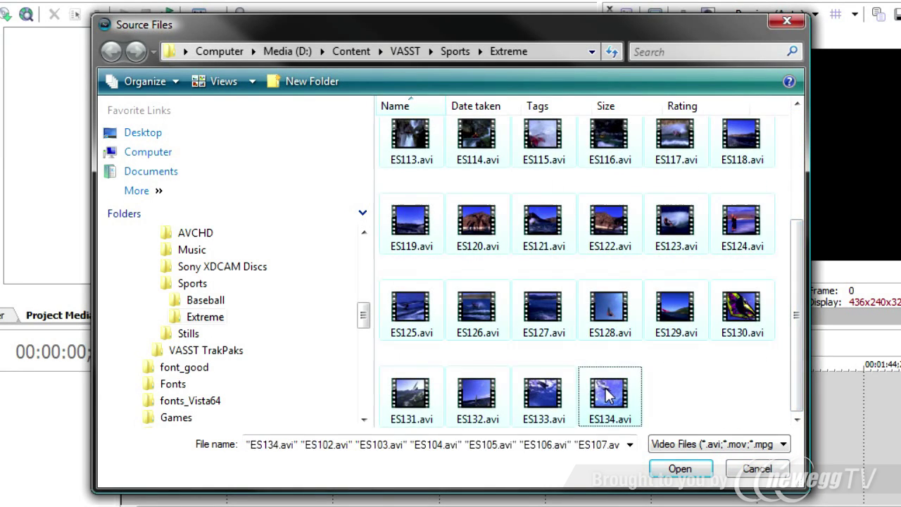
pyautogui.click(689, 473)
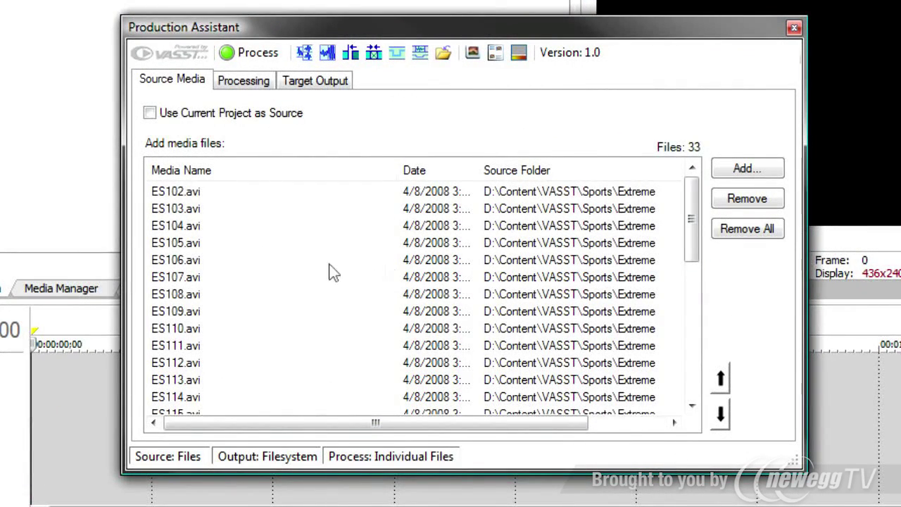
pyautogui.moveTo(694, 198); pyautogui.dragTo(675, 197)
# - Add a Create Markers process placing 3 evenly spaced Chapter markers
pyautogui.click(239, 80)
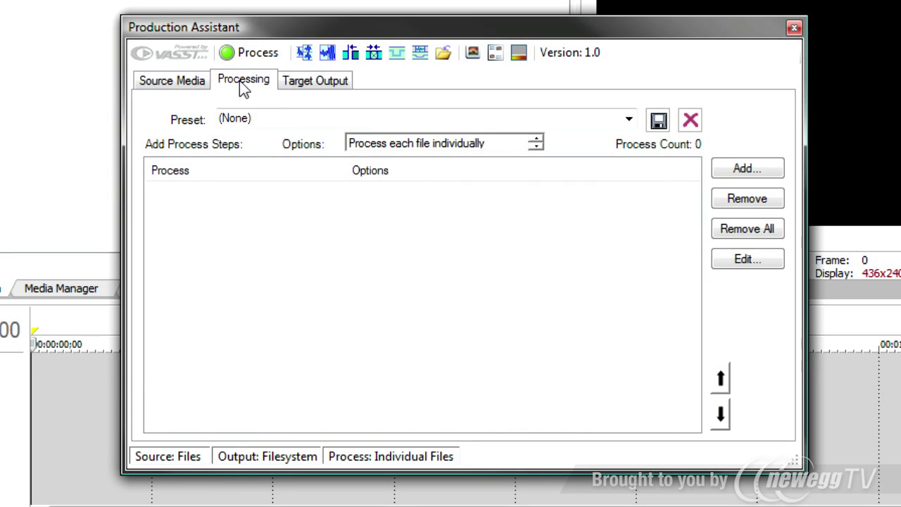
pyautogui.click(746, 170)
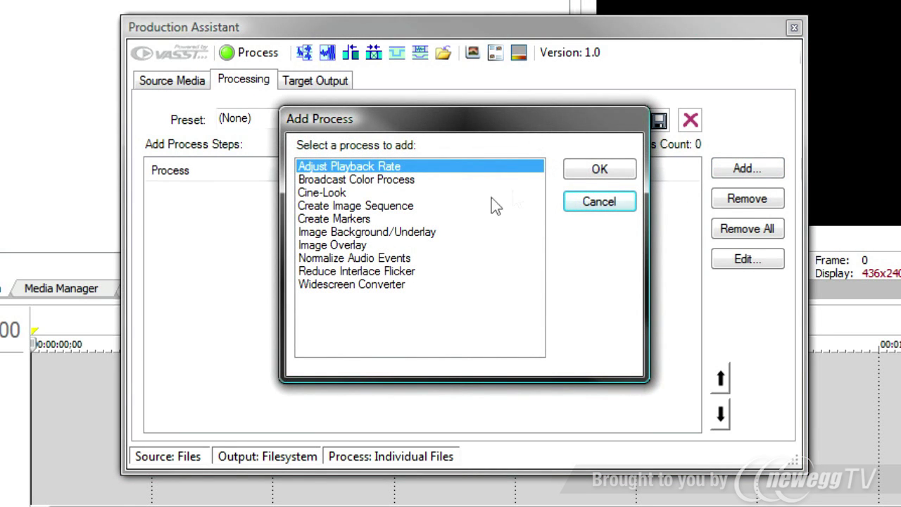
pyautogui.click(350, 221)
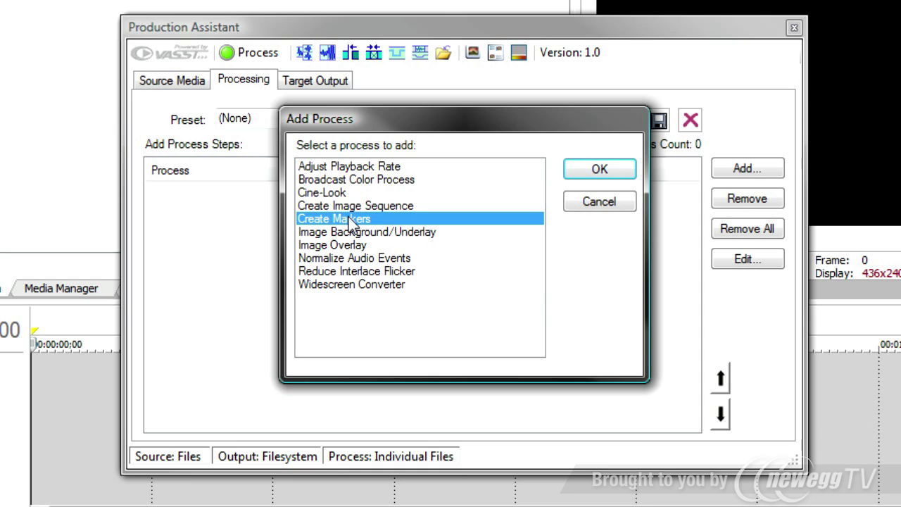
pyautogui.click(578, 173)
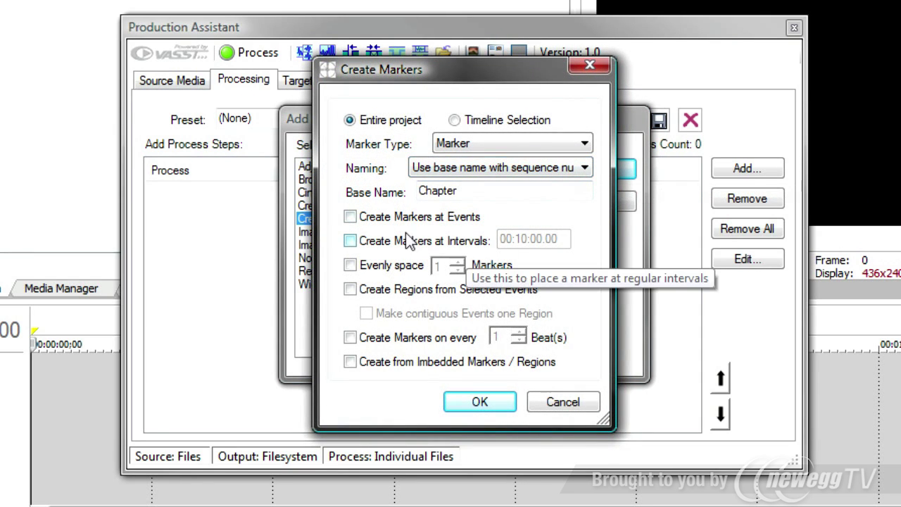
pyautogui.click(350, 265)
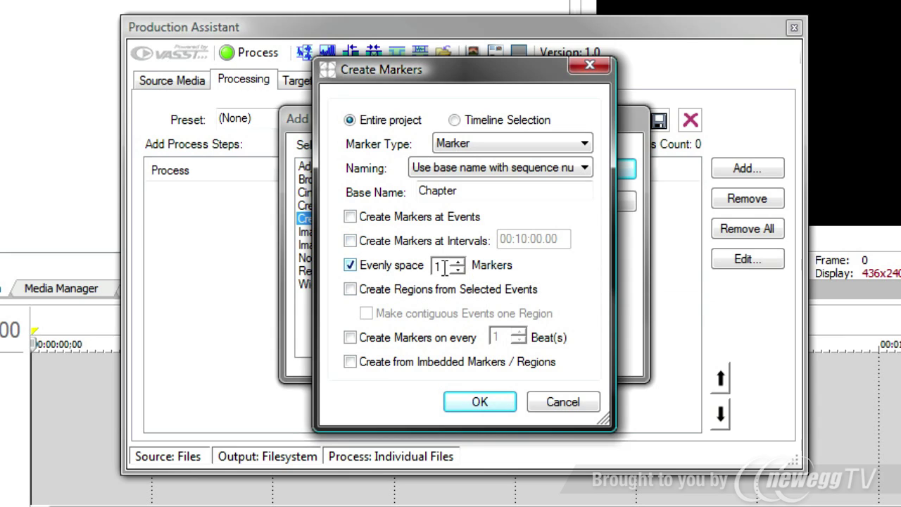
pyautogui.click(458, 262)
pyautogui.click(457, 261)
pyautogui.click(457, 261)
pyautogui.click(482, 404)
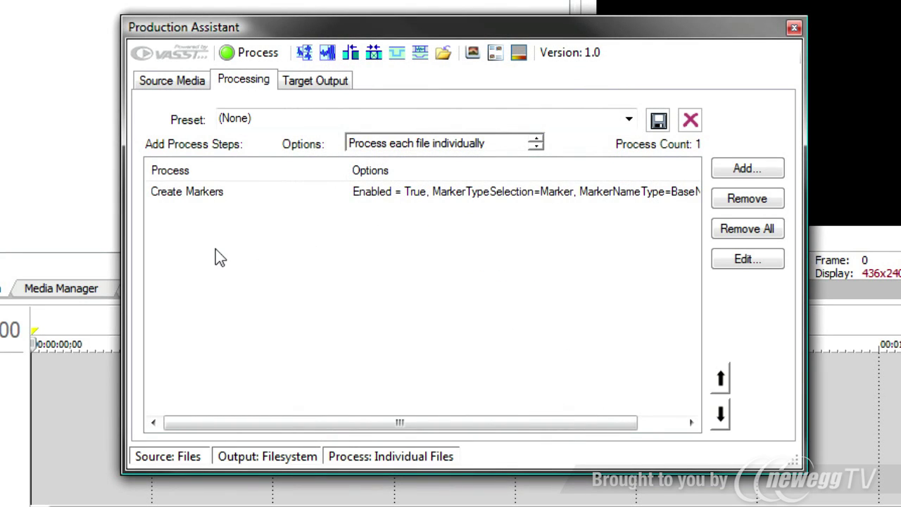
# - Add a Create Image Sequence step saving JPEG stills at markers into E:\MyWorks
pyautogui.click(748, 169)
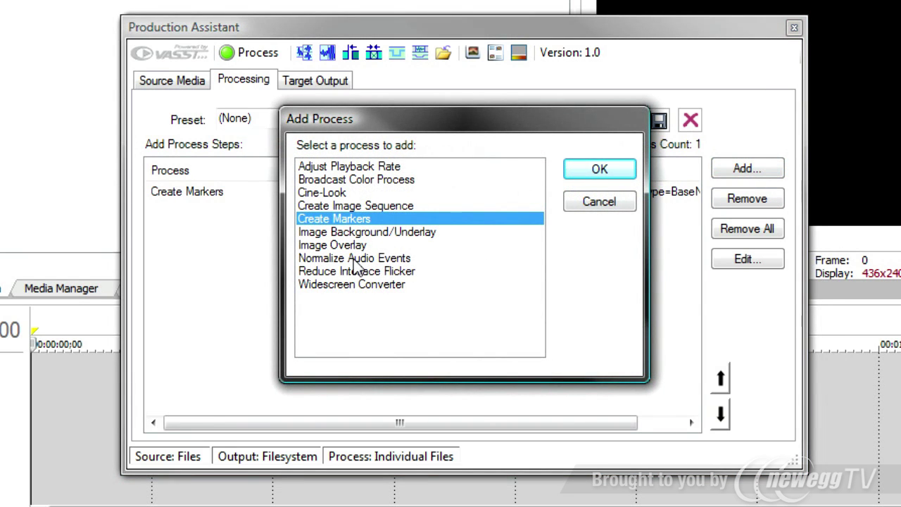
pyautogui.doubleClick(352, 205)
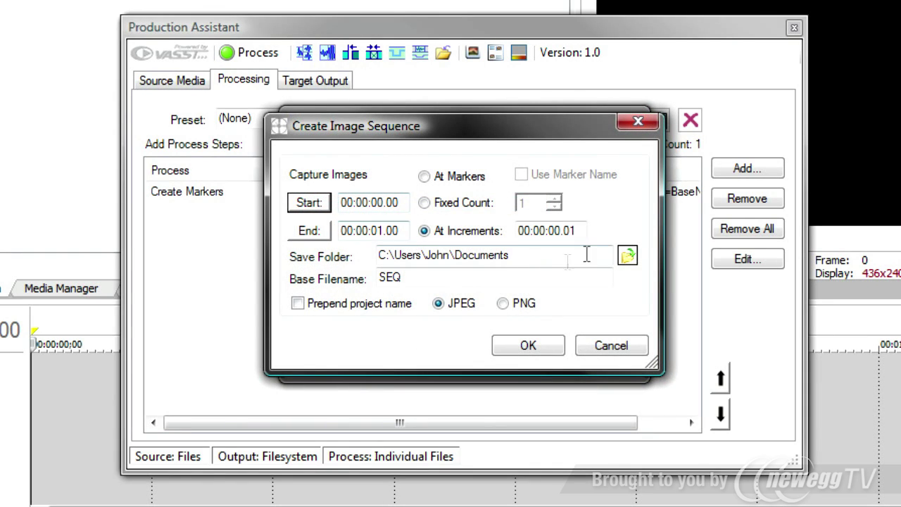
pyautogui.click(628, 255)
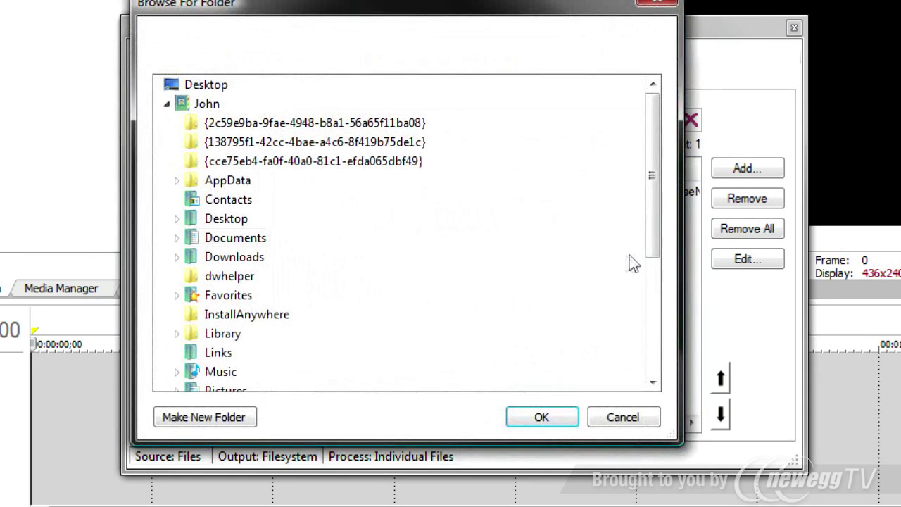
pyautogui.click(167, 104)
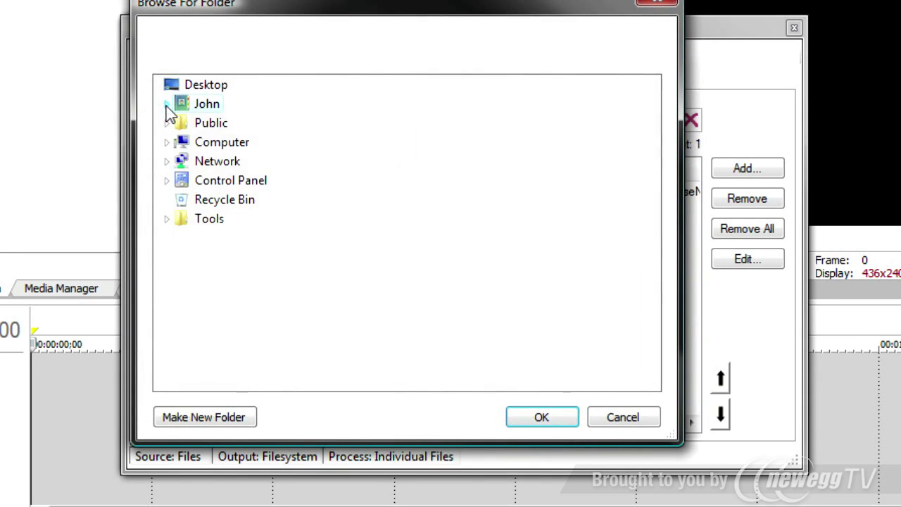
pyautogui.click(167, 142)
pyautogui.click(176, 162)
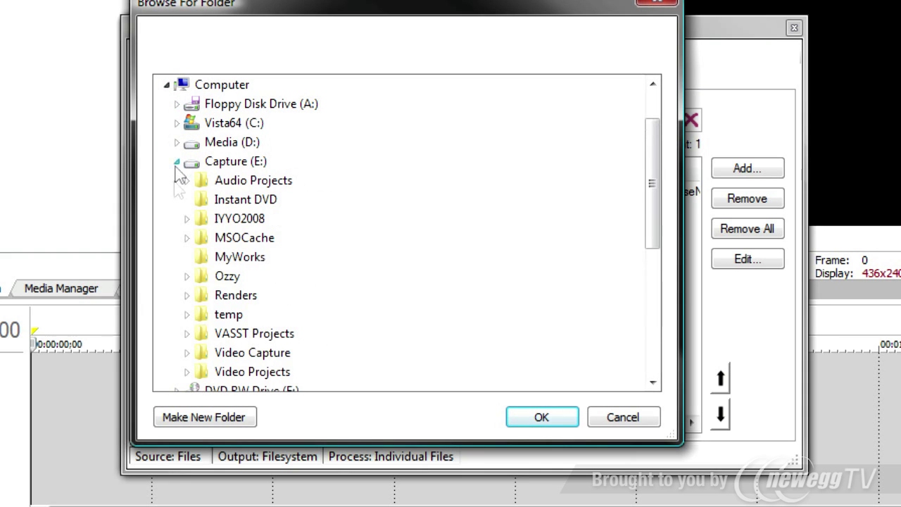
pyautogui.click(239, 257)
pyautogui.click(526, 420)
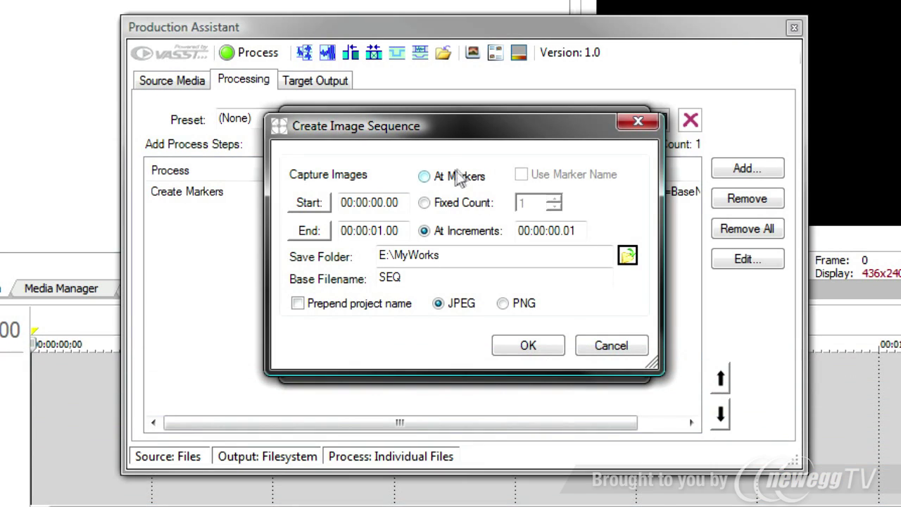
pyautogui.click(455, 175)
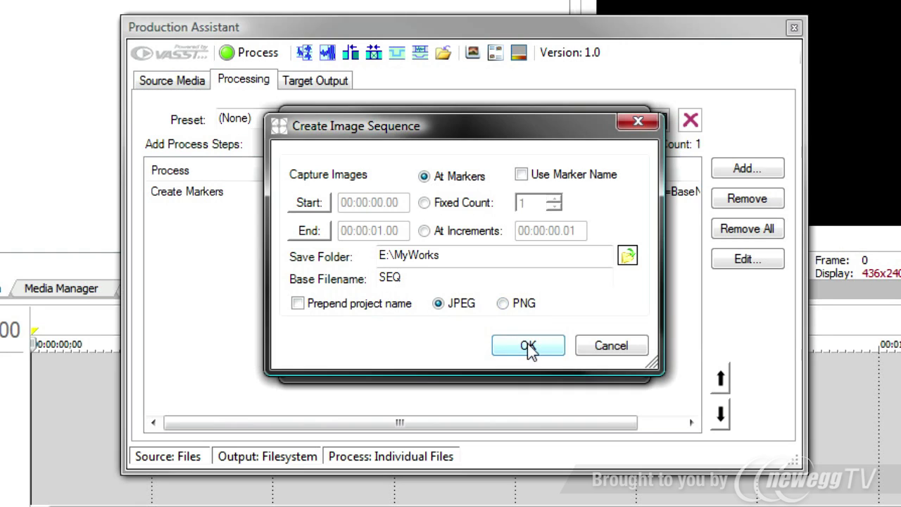
pyautogui.click(527, 343)
pyautogui.click(742, 170)
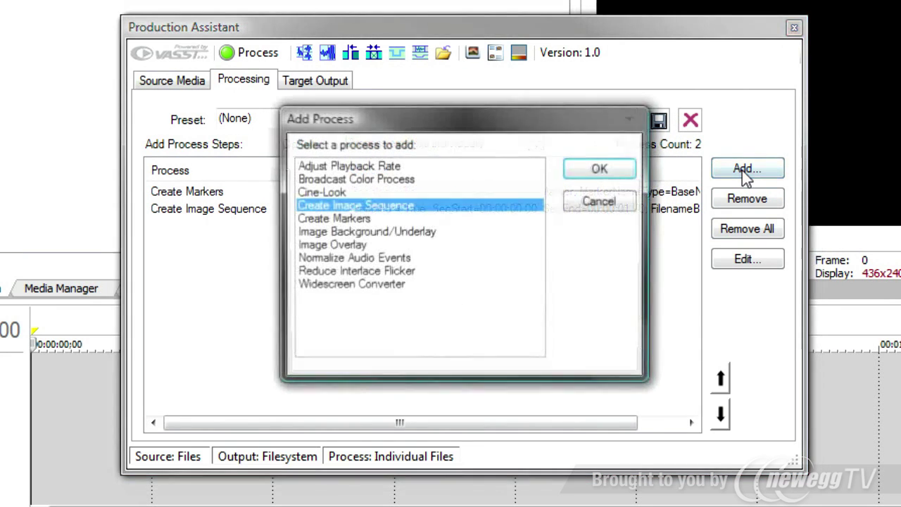
# - Add an Image Background/Underlay step with the (BP-1) Northern Lights BackPak backdrop
pyautogui.doubleClick(350, 234)
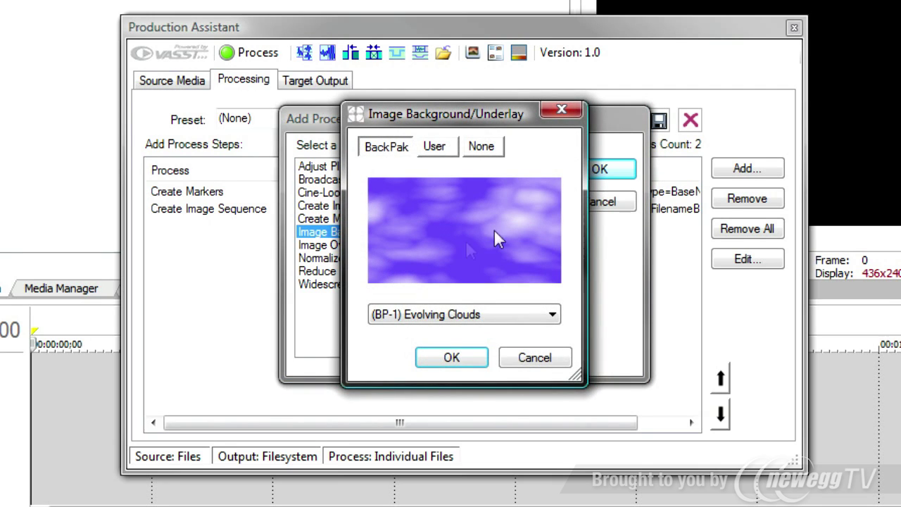
pyautogui.click(556, 315)
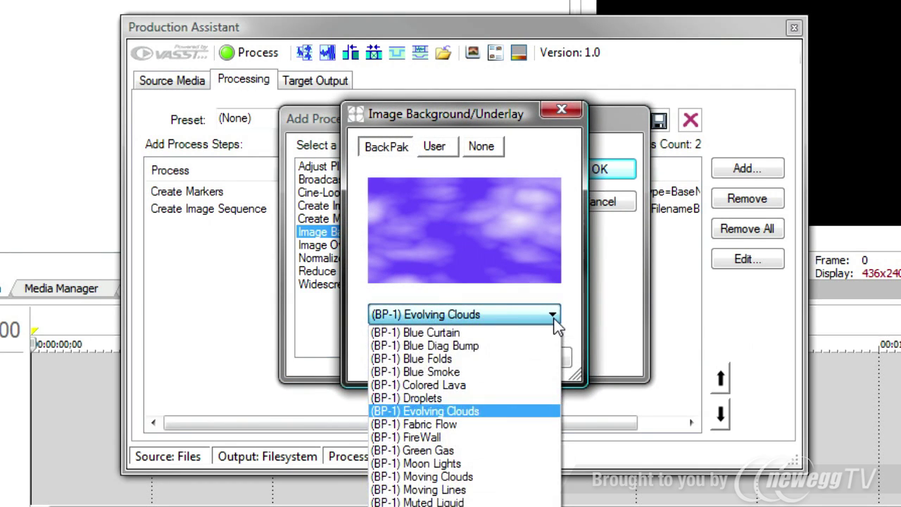
pyautogui.click(504, 475)
pyautogui.press('Down')
pyautogui.press('Down')
pyautogui.press('Down')
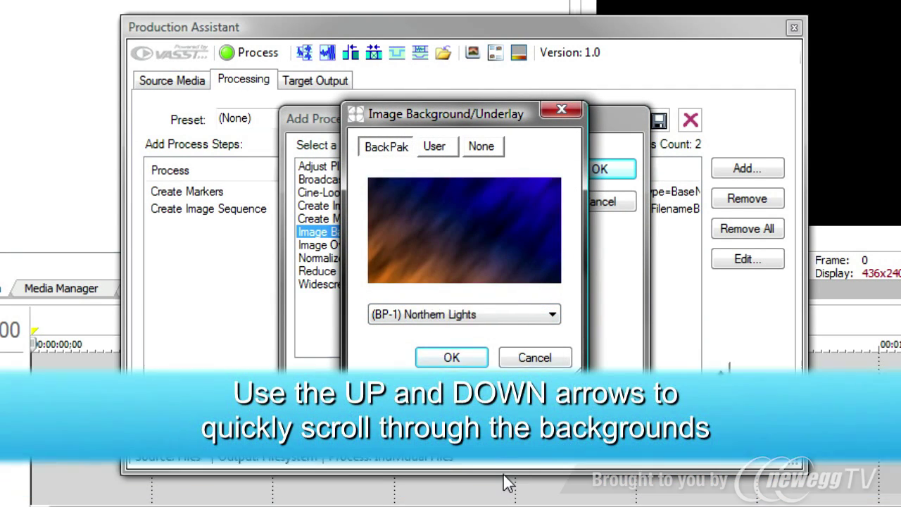
pyautogui.press('Down')
pyautogui.press('Up')
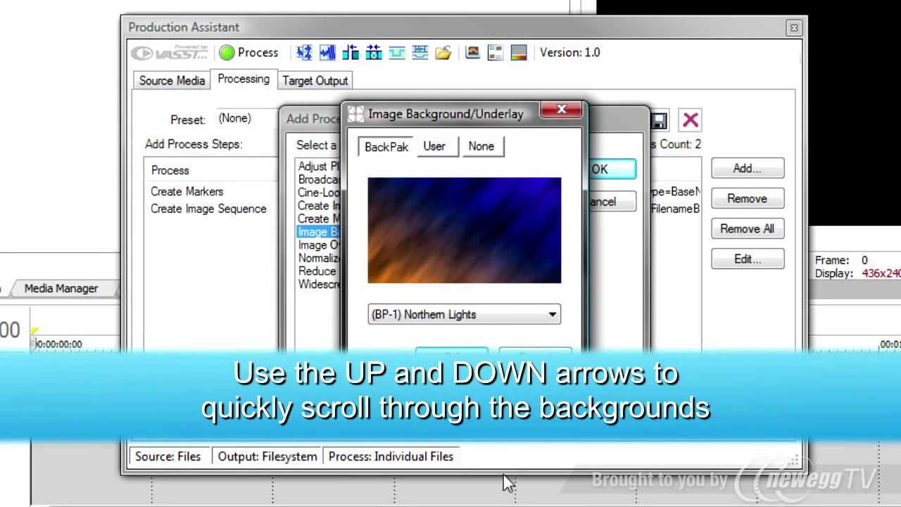
pyautogui.click(463, 357)
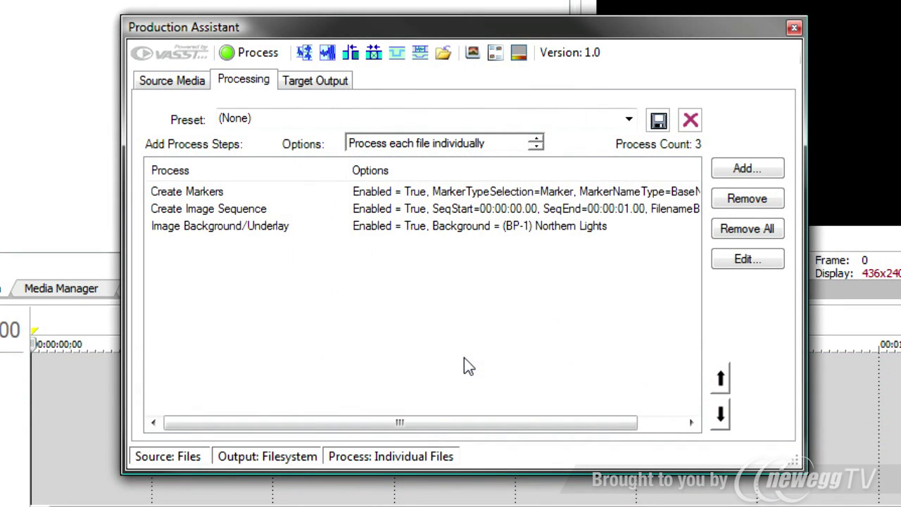
pyautogui.click(735, 173)
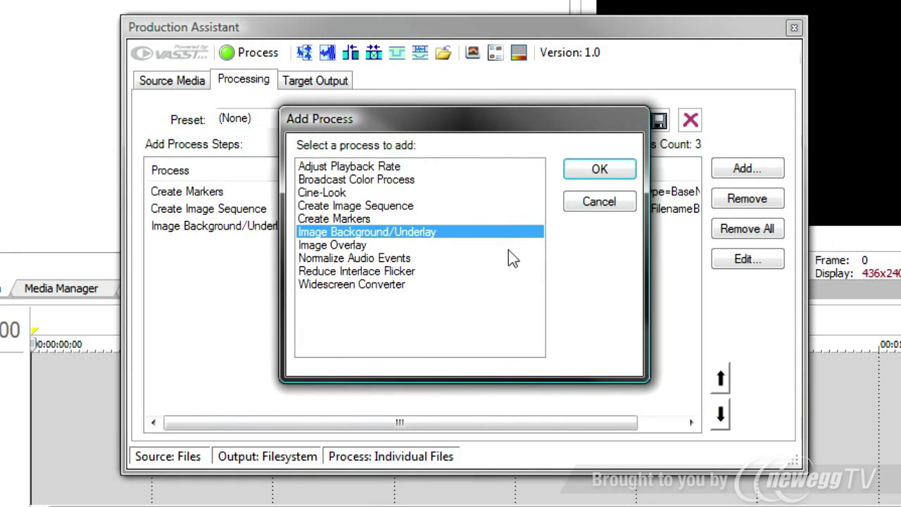
# - Add an Image Overlay of TVBug.png for 10 seconds, distributed evenly 5 times
pyautogui.doubleClick(336, 246)
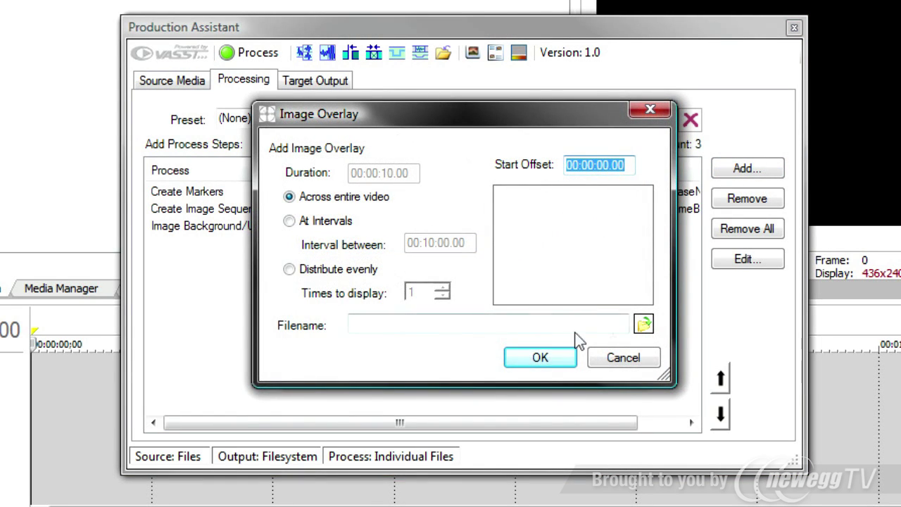
pyautogui.click(643, 324)
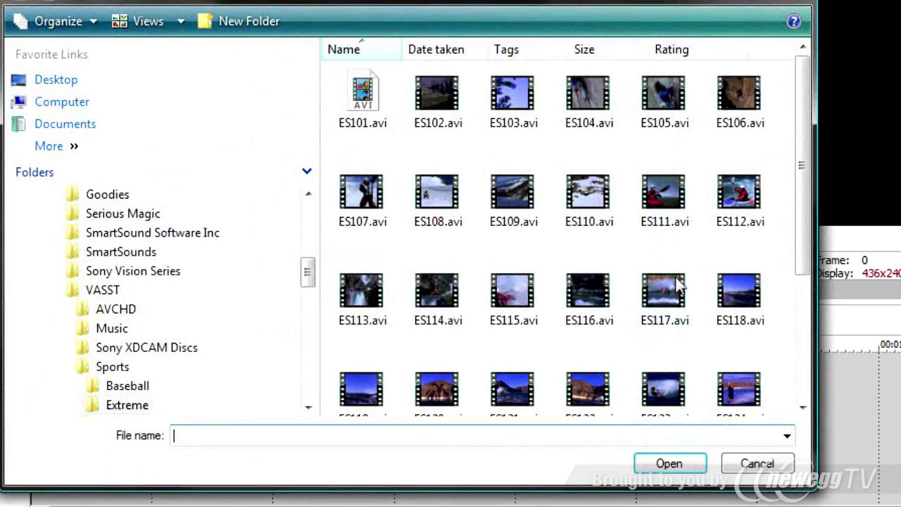
pyautogui.click(104, 295)
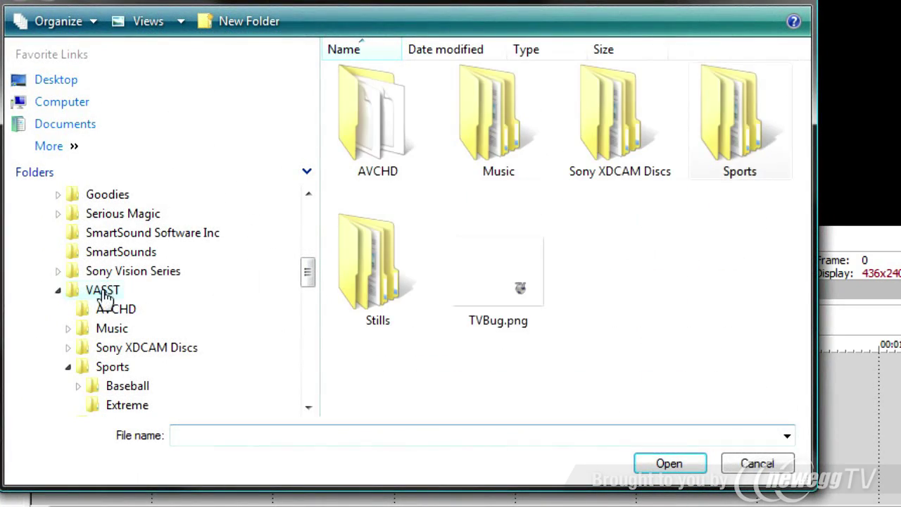
pyautogui.doubleClick(521, 295)
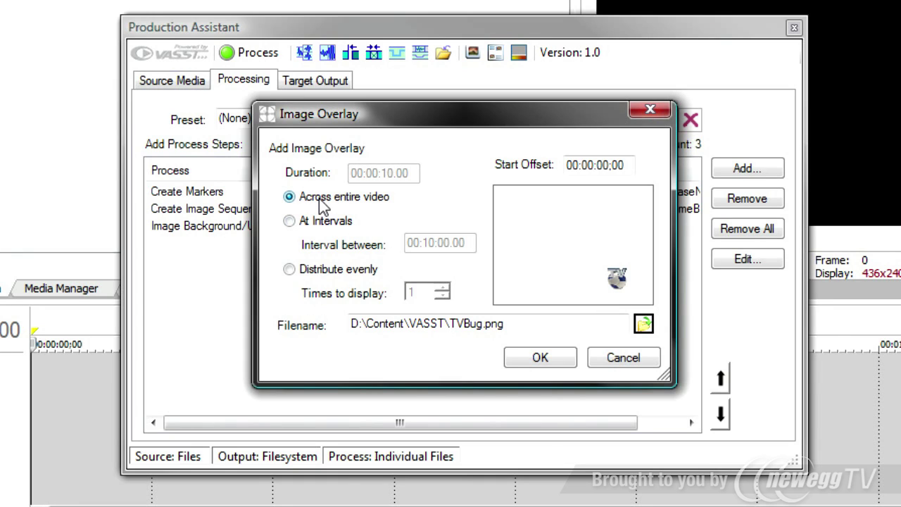
pyautogui.click(316, 217)
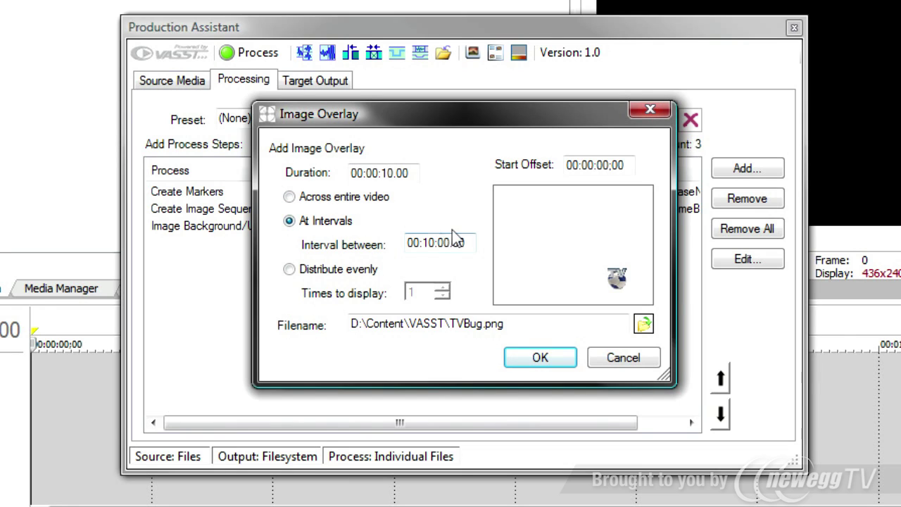
pyautogui.click(304, 274)
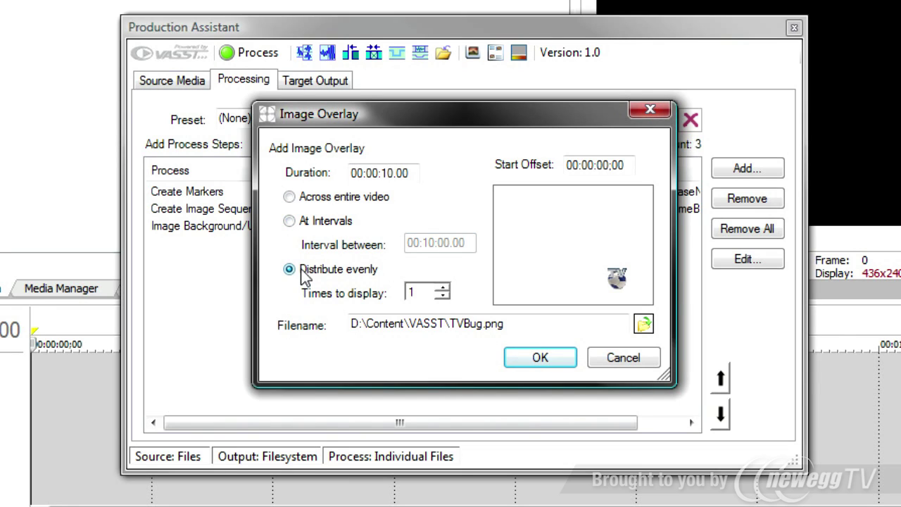
pyautogui.click(442, 288)
pyautogui.click(442, 289)
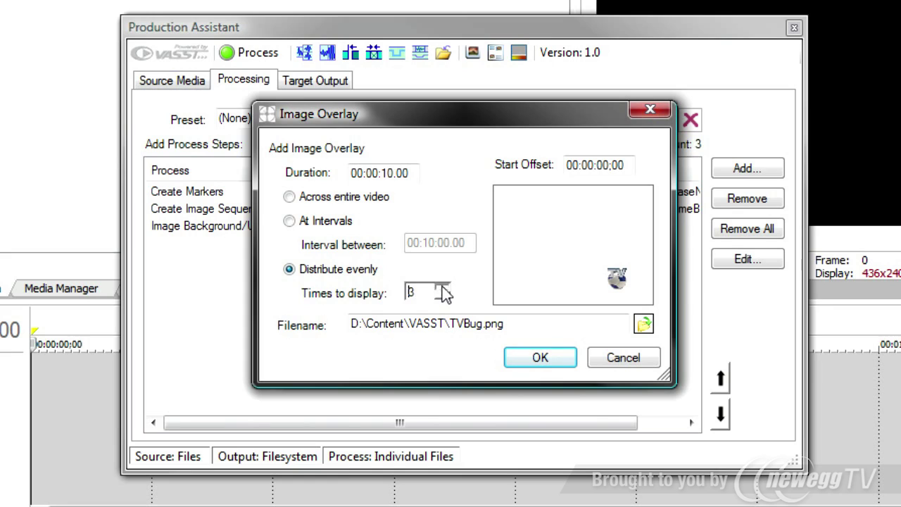
pyautogui.click(443, 288)
pyautogui.click(442, 289)
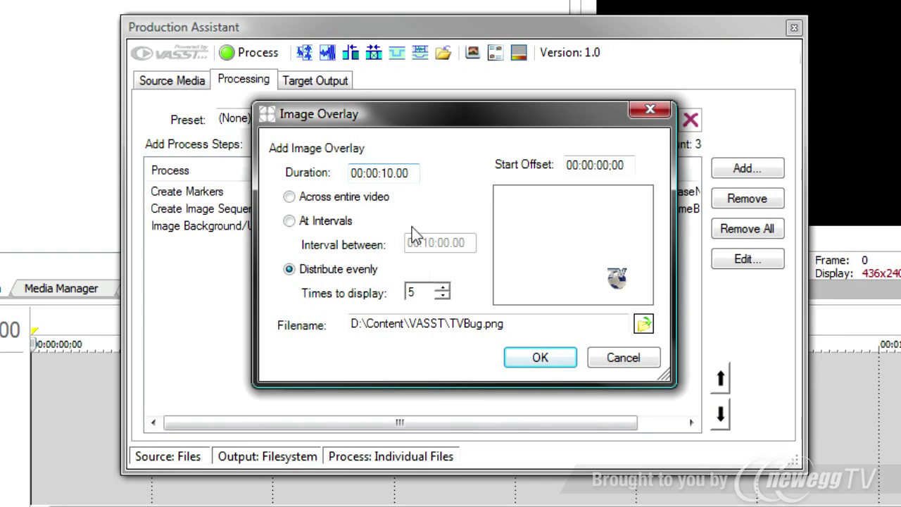
pyautogui.click(537, 359)
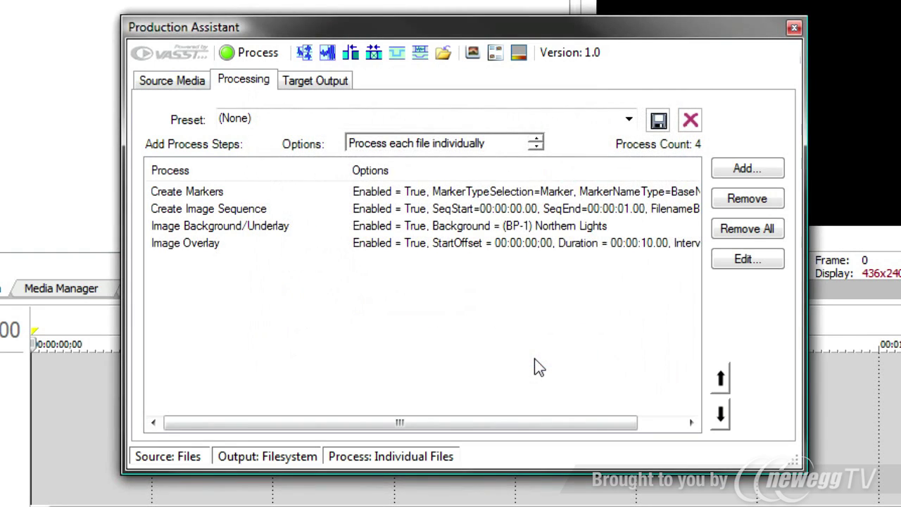
pyautogui.click(736, 167)
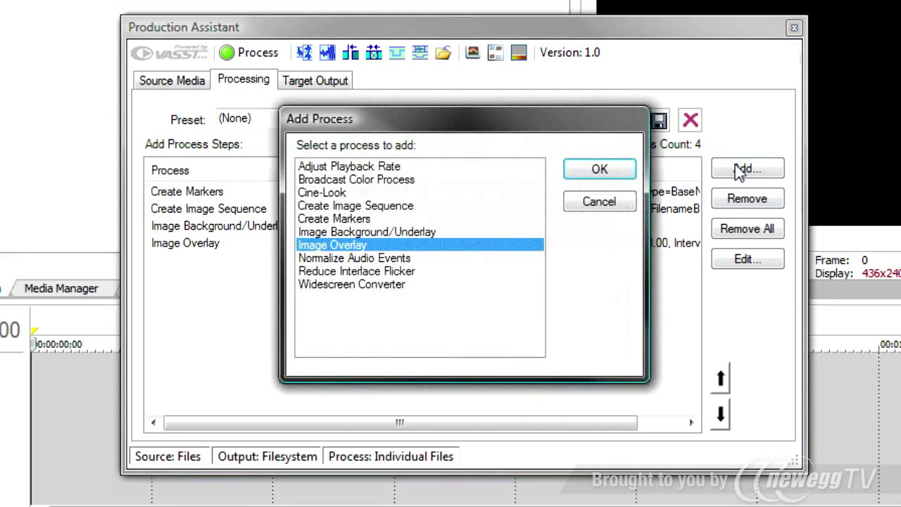
pyautogui.click(362, 172)
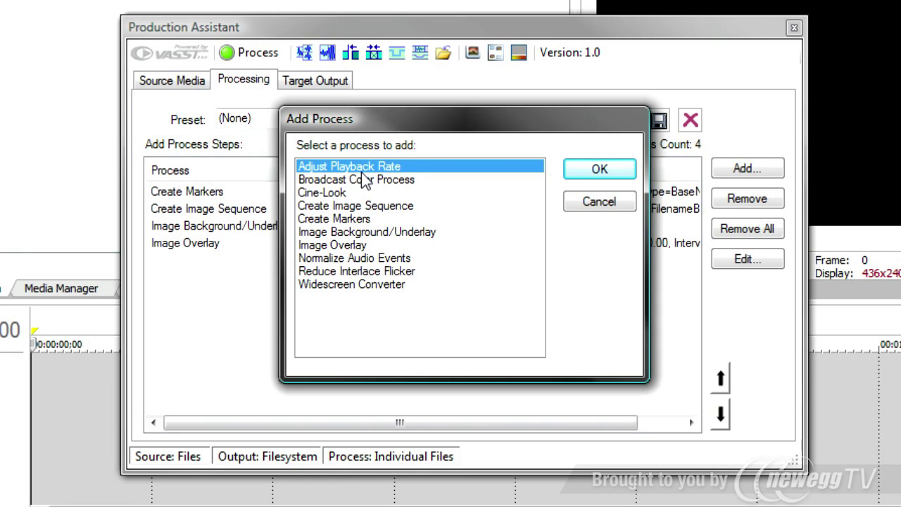
pyautogui.click(317, 192)
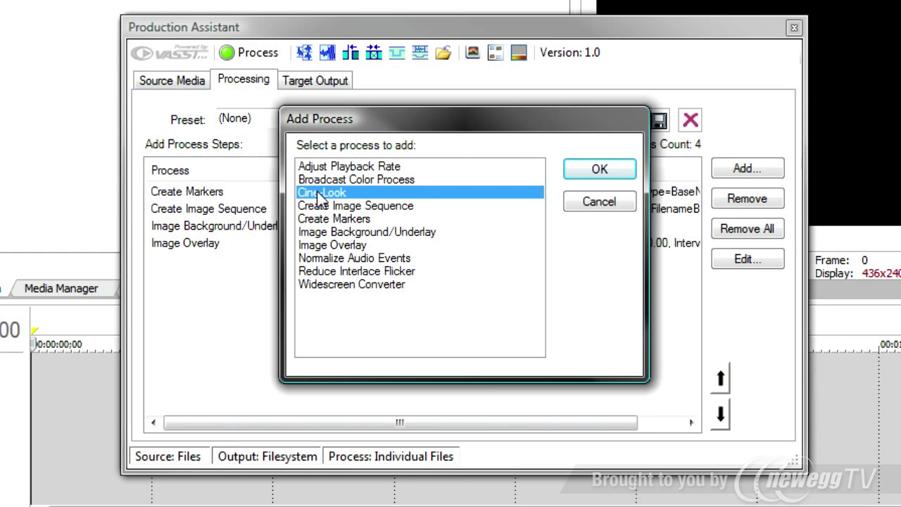
pyautogui.click(588, 205)
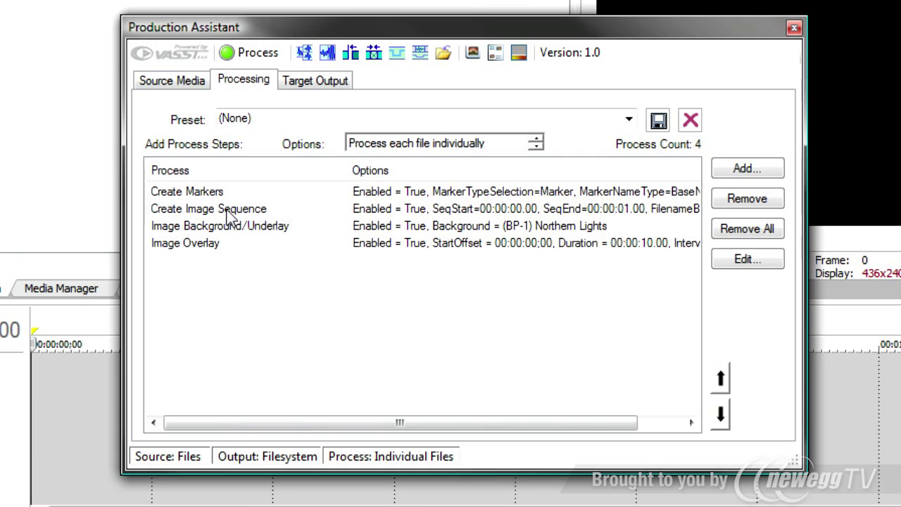
# - Move Create Image Sequence down and Image Overlay up so image sequence runs last
pyautogui.click(228, 216)
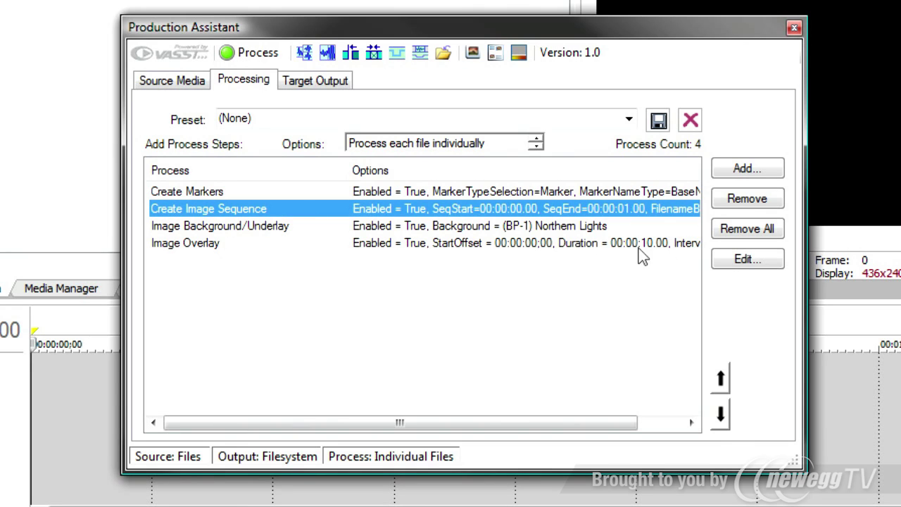
pyautogui.click(721, 415)
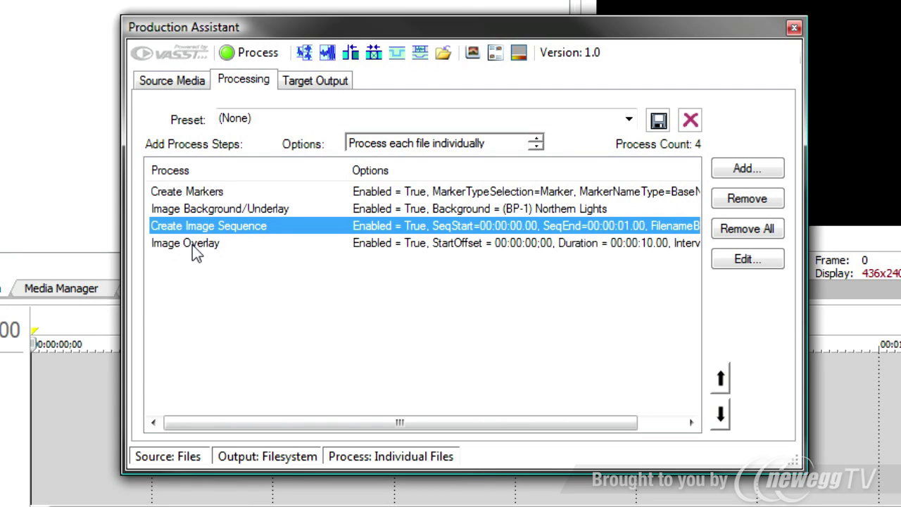
pyautogui.click(192, 244)
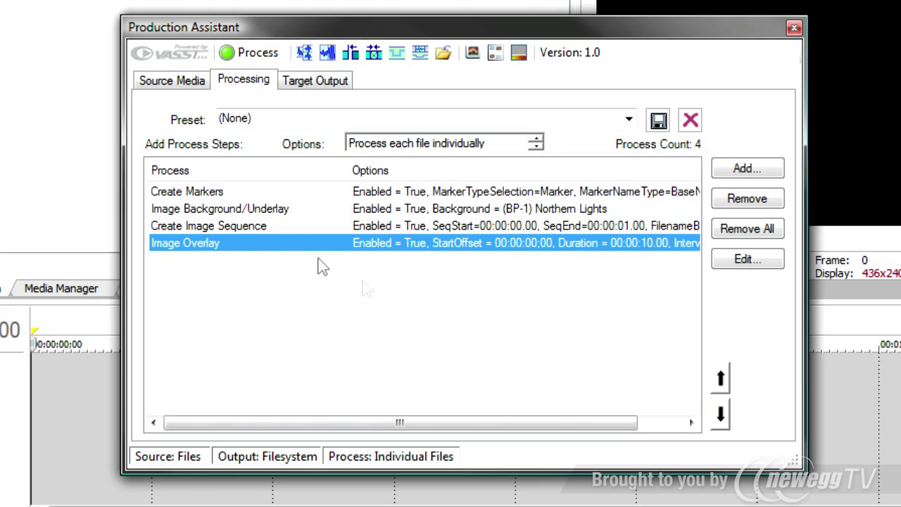
pyautogui.click(270, 229)
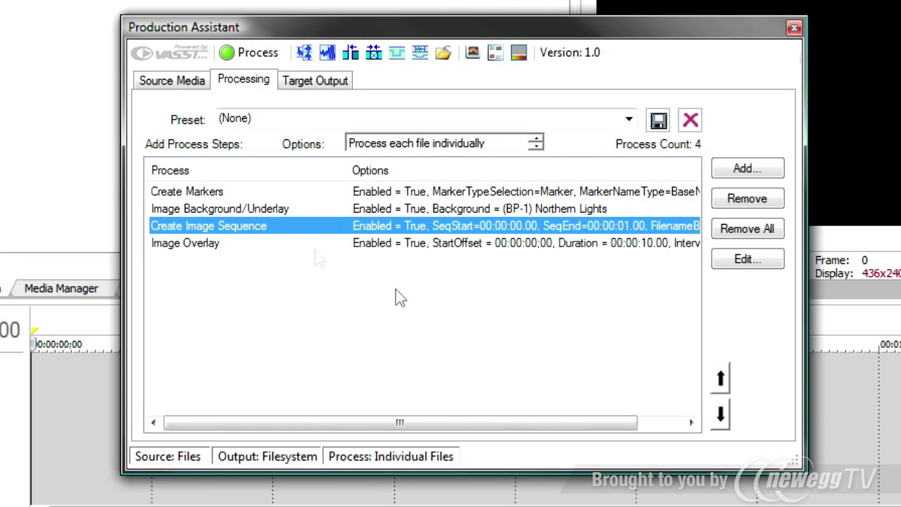
pyautogui.click(215, 246)
pyautogui.click(720, 380)
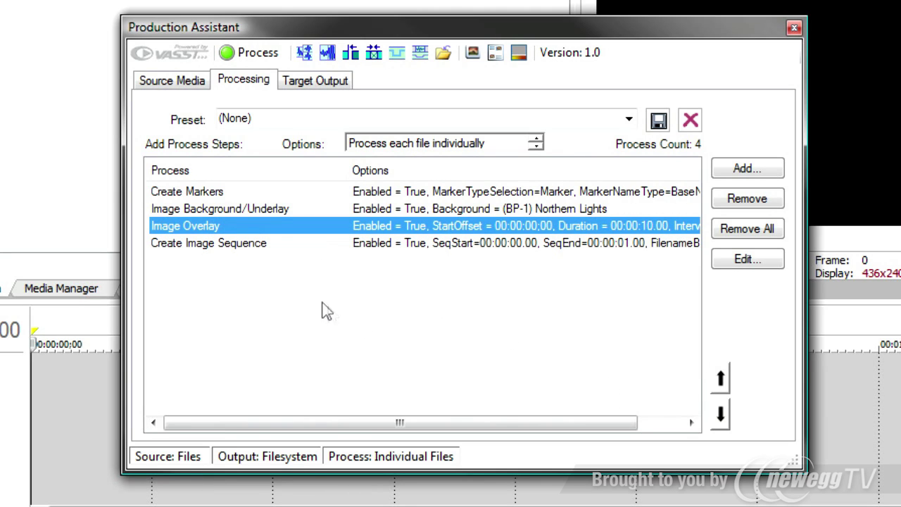
pyautogui.click(288, 257)
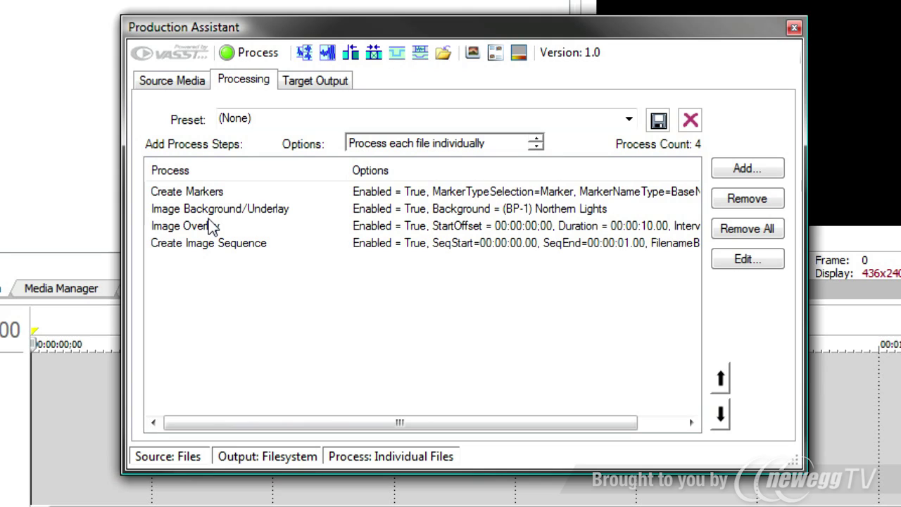
# - Save the process chain as the preset 'Widescreen with Bug'
pyautogui.click(283, 114)
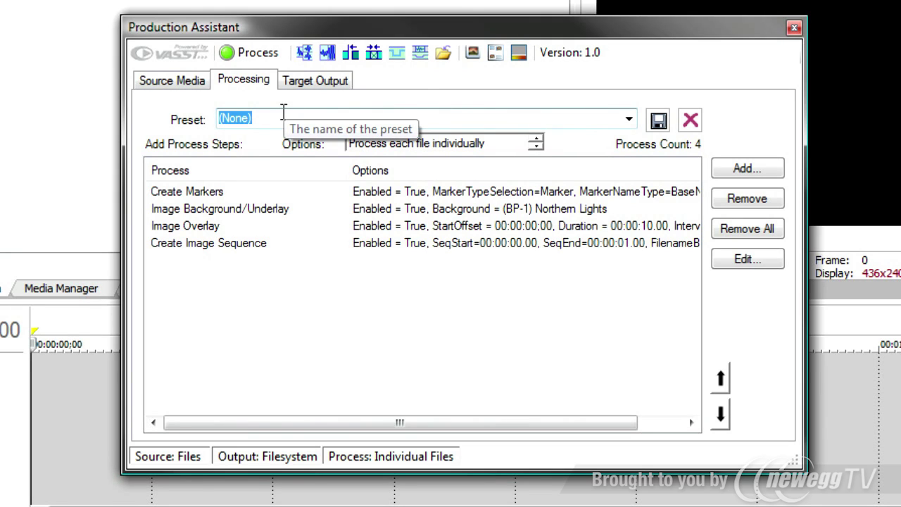
pyautogui.write('Wides')
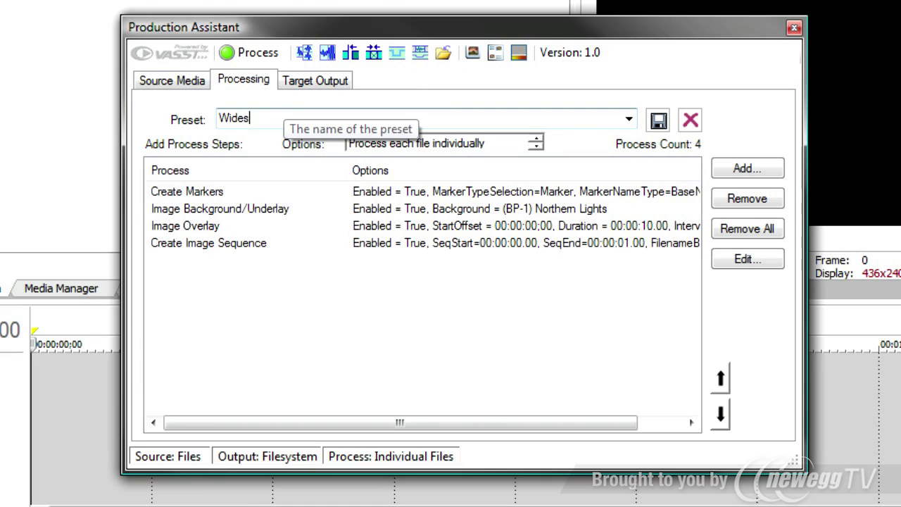
pyautogui.write('creen wit')
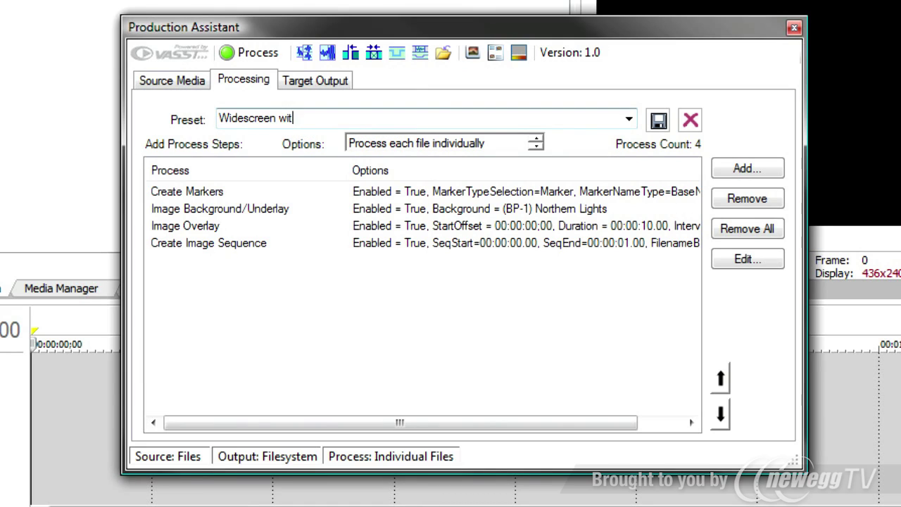
pyautogui.write('h Bug')
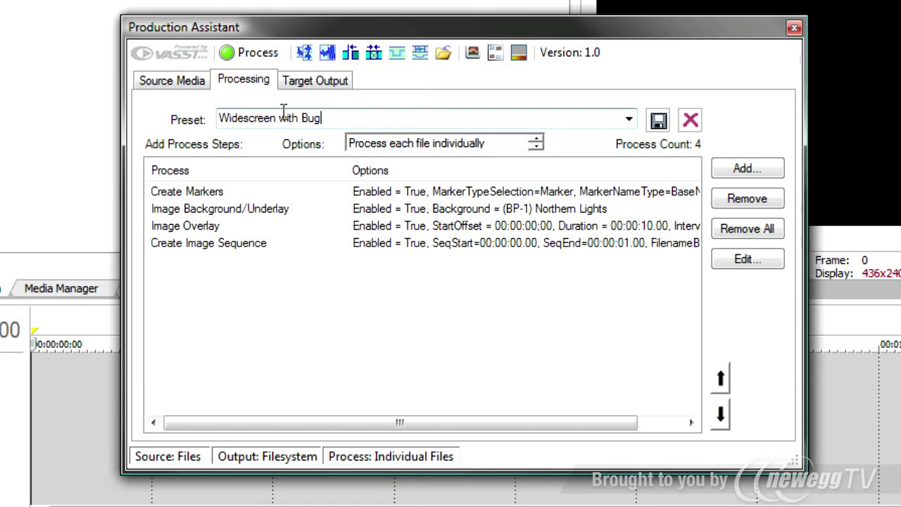
pyautogui.click(659, 121)
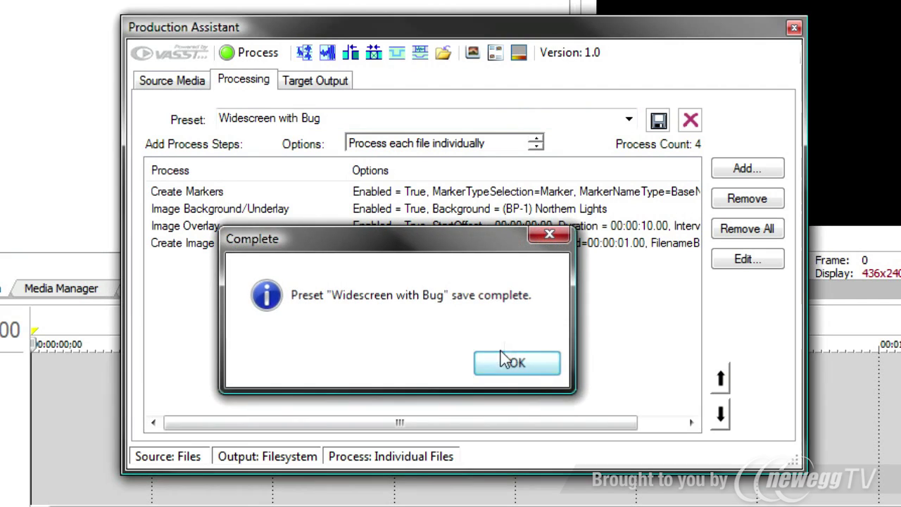
pyautogui.click(504, 362)
# - Reload the Widescreen with Bug preset from the Preset list
pyautogui.click(629, 119)
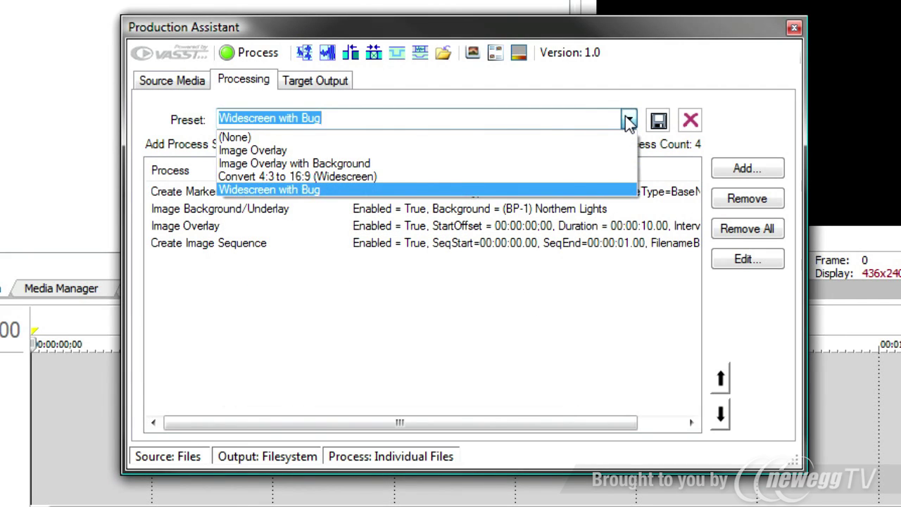
pyautogui.click(574, 176)
pyautogui.click(629, 120)
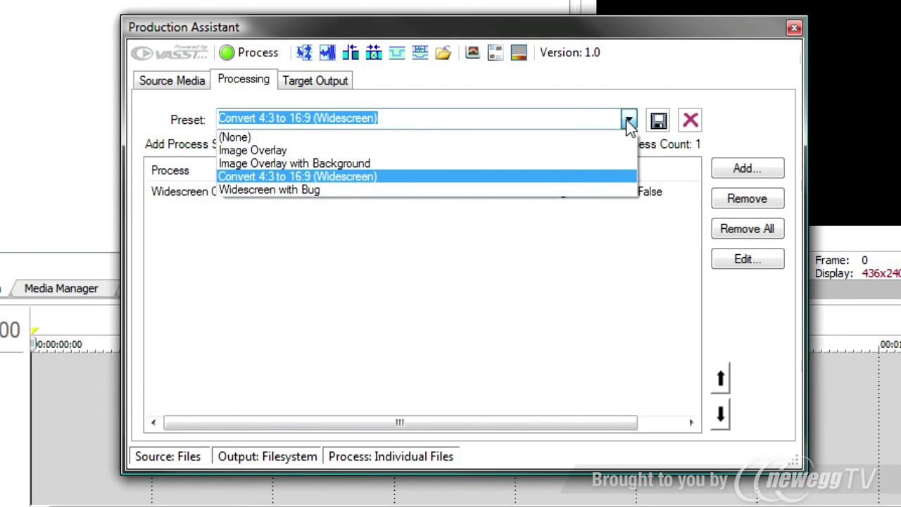
pyautogui.click(343, 190)
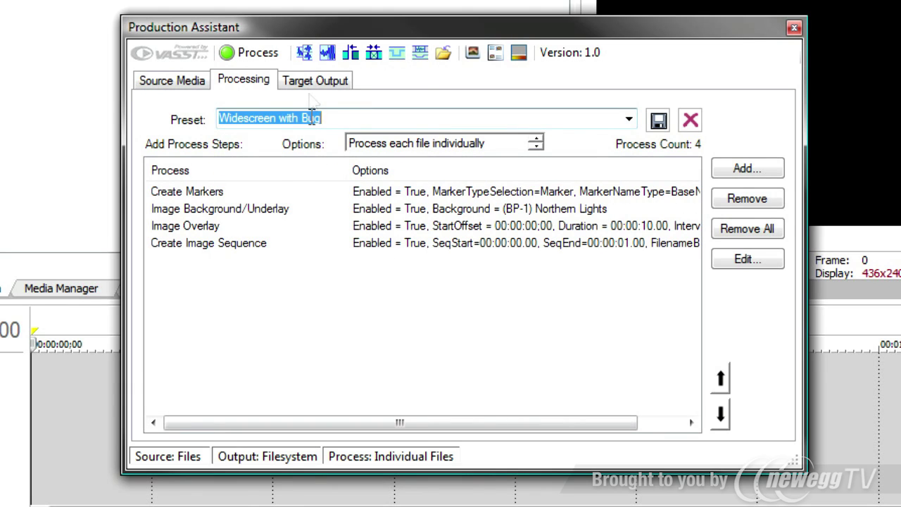
# - Set the Target Output folder to E:\MyWorks on the Capture (E:) drive
pyautogui.click(307, 82)
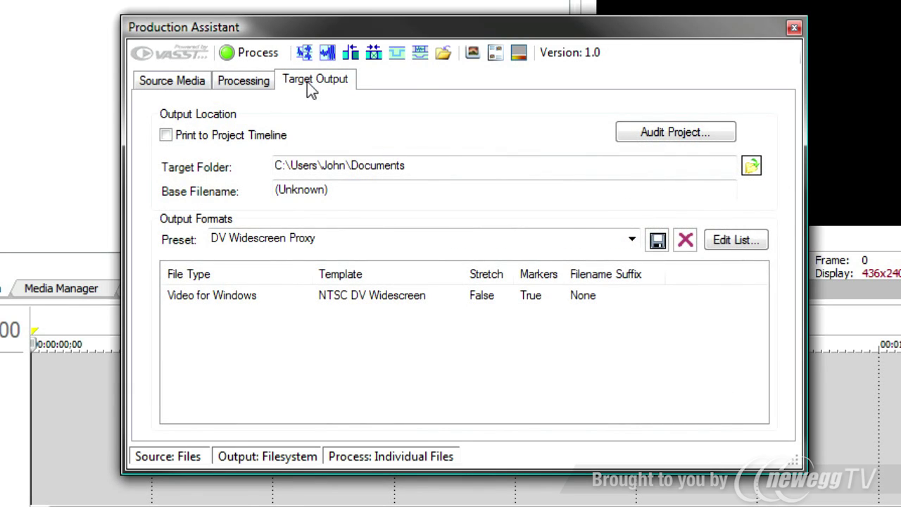
pyautogui.click(751, 166)
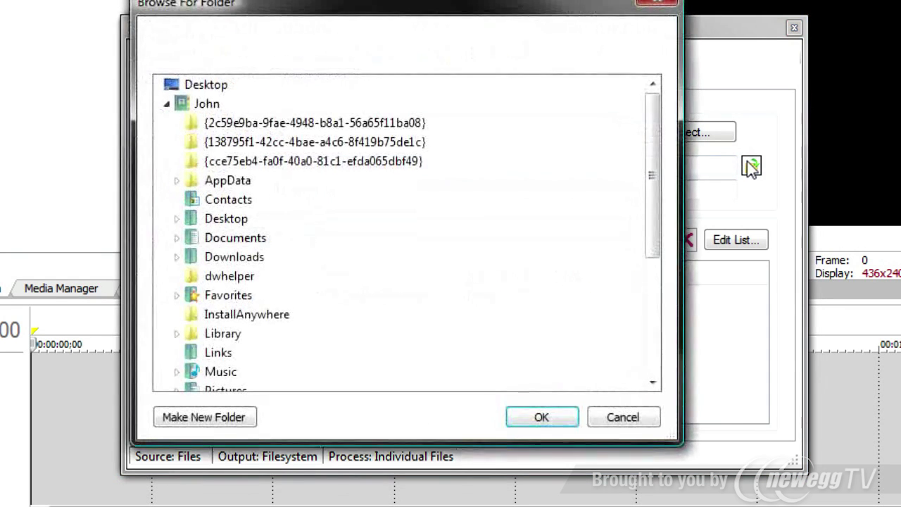
pyautogui.moveTo(648, 224); pyautogui.dragTo(644, 342)
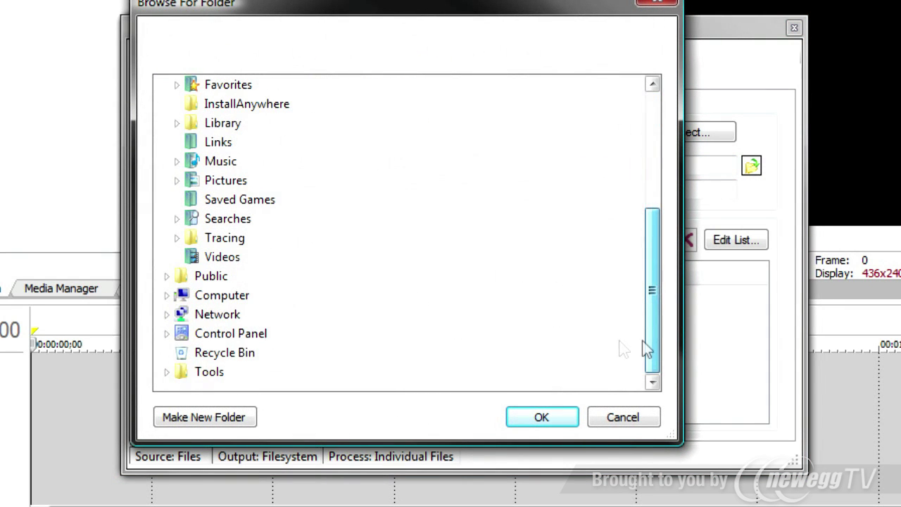
pyautogui.click(166, 296)
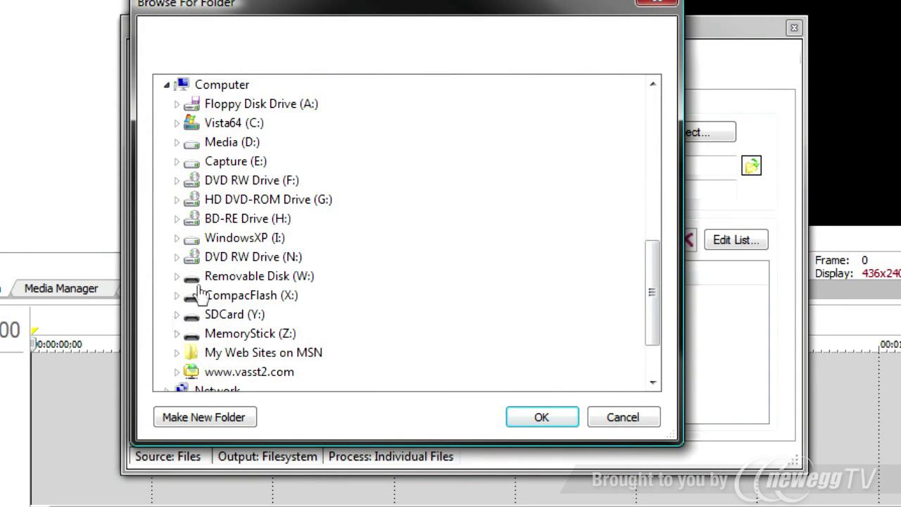
pyautogui.click(177, 162)
pyautogui.click(236, 257)
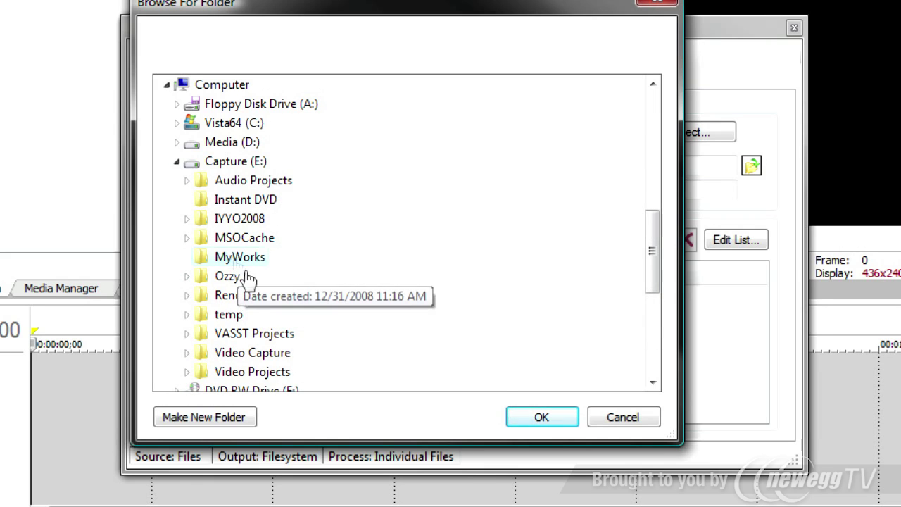
pyautogui.click(543, 417)
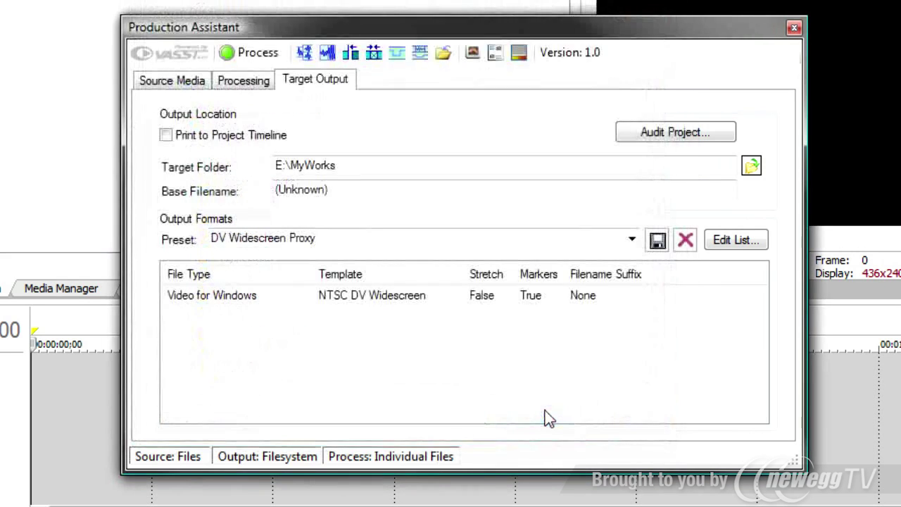
pyautogui.click(378, 188)
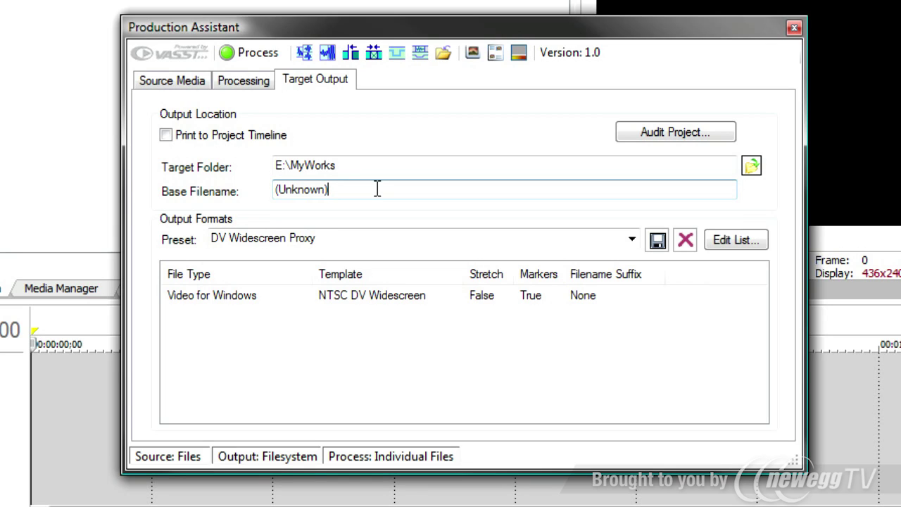
pyautogui.click(239, 80)
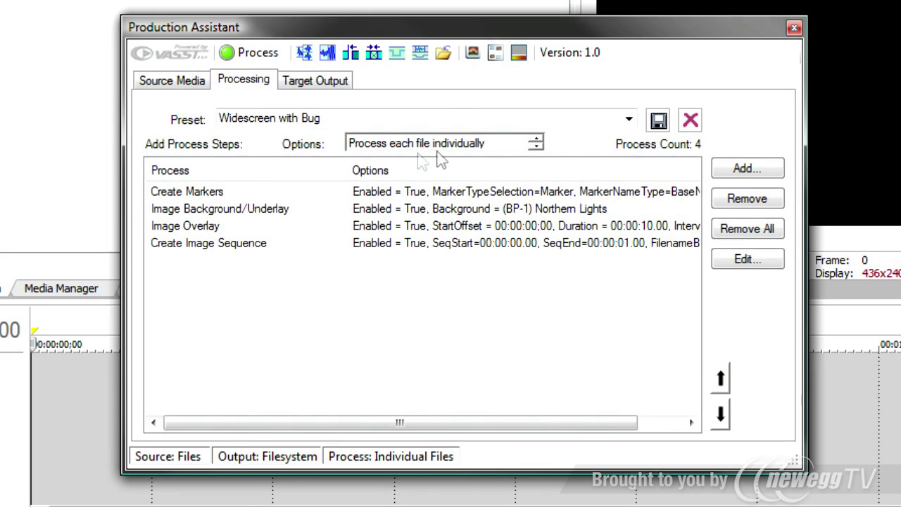
pyautogui.click(535, 147)
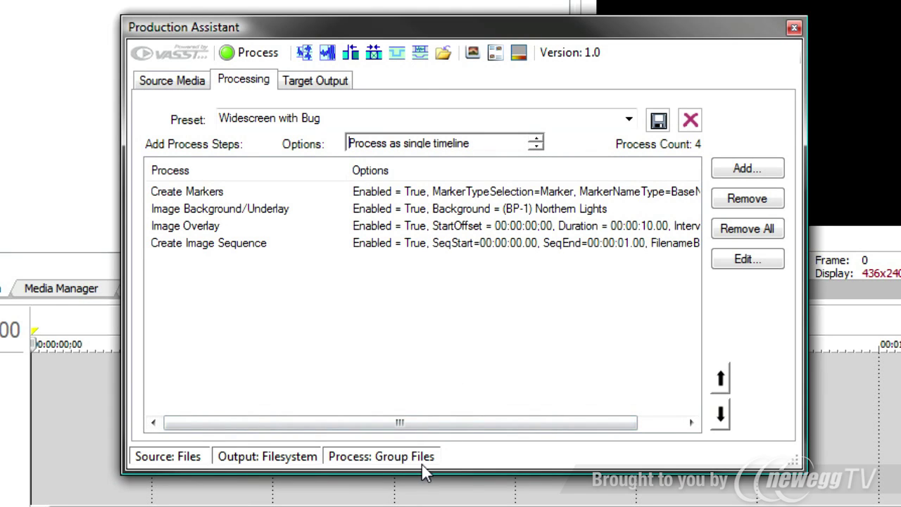
pyautogui.click(537, 139)
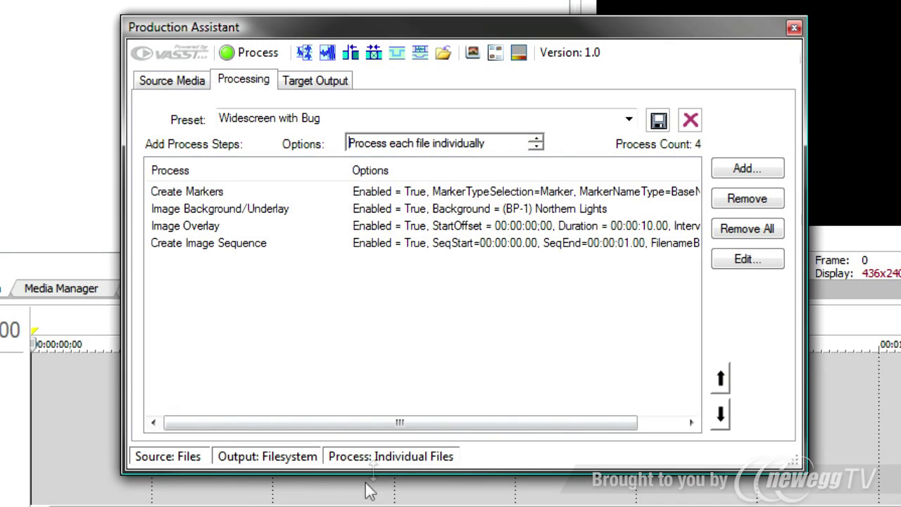
pyautogui.click(315, 81)
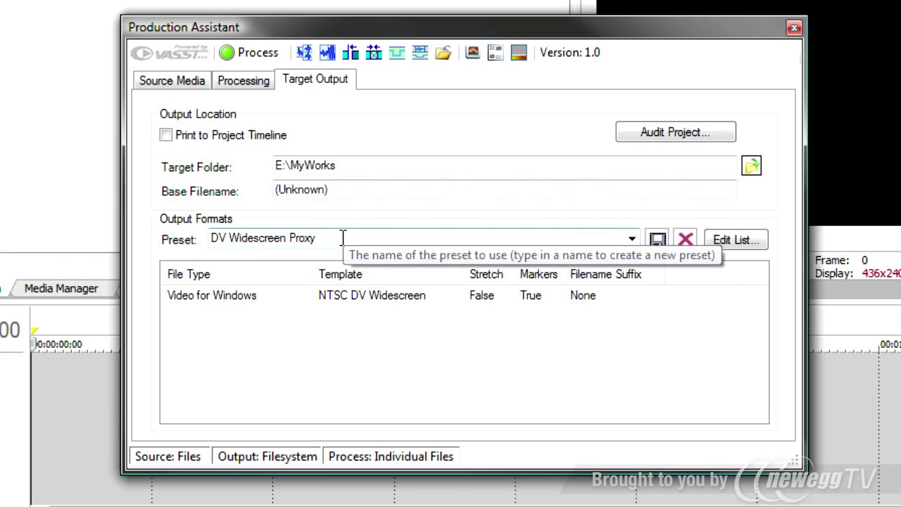
# - Keep the DV Widescreen Proxy preset and remove the AVI output format
pyautogui.click(633, 240)
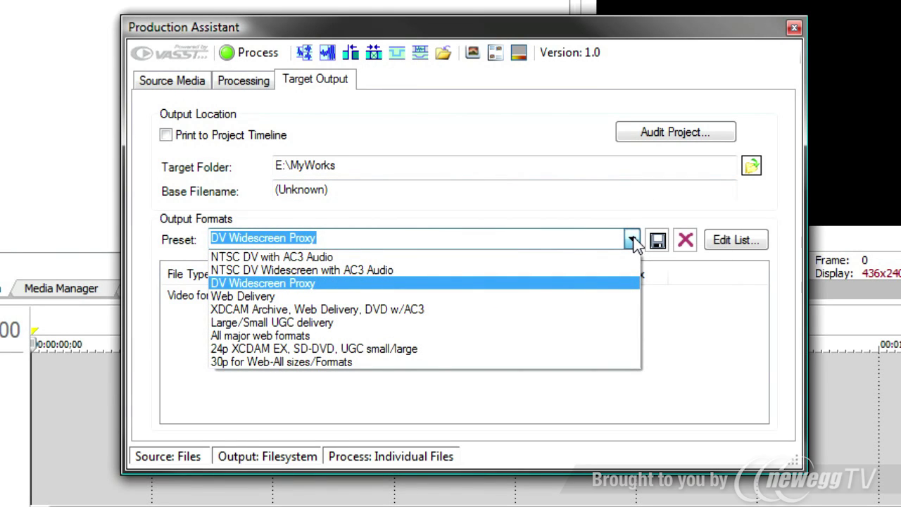
pyautogui.click(625, 239)
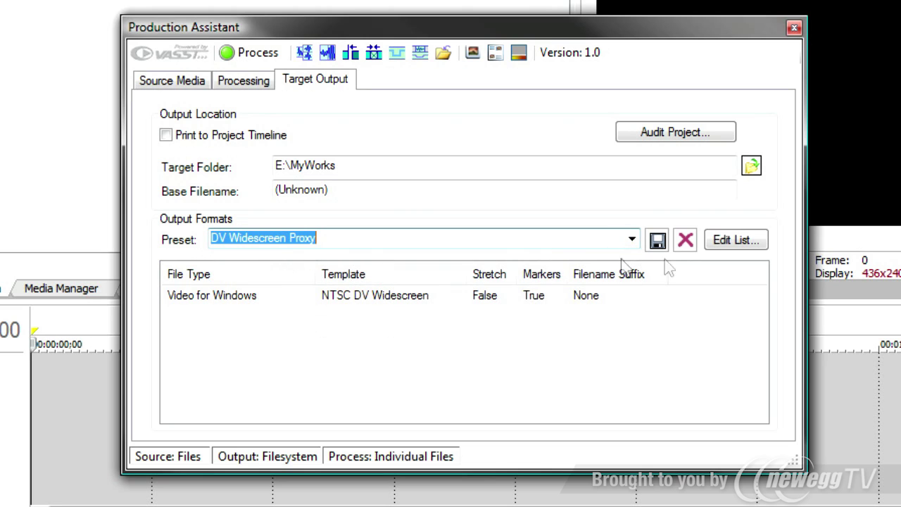
pyautogui.click(741, 242)
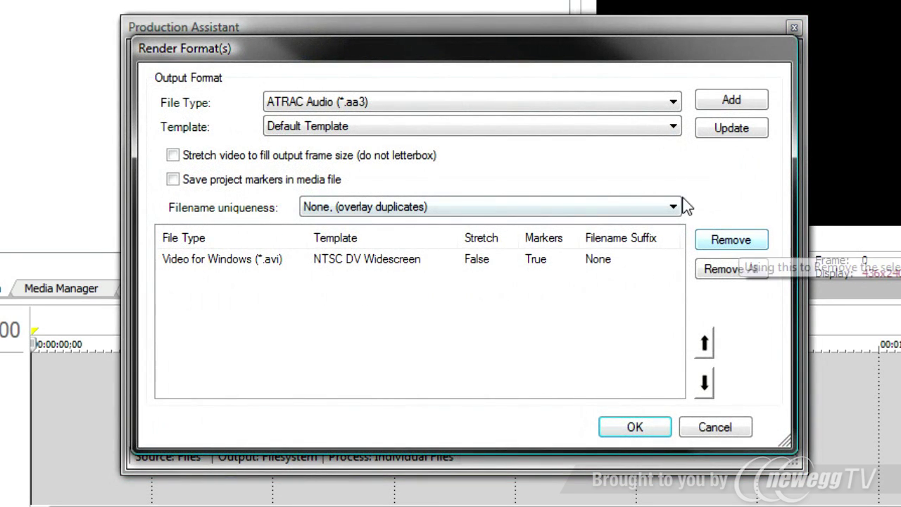
pyautogui.click(222, 262)
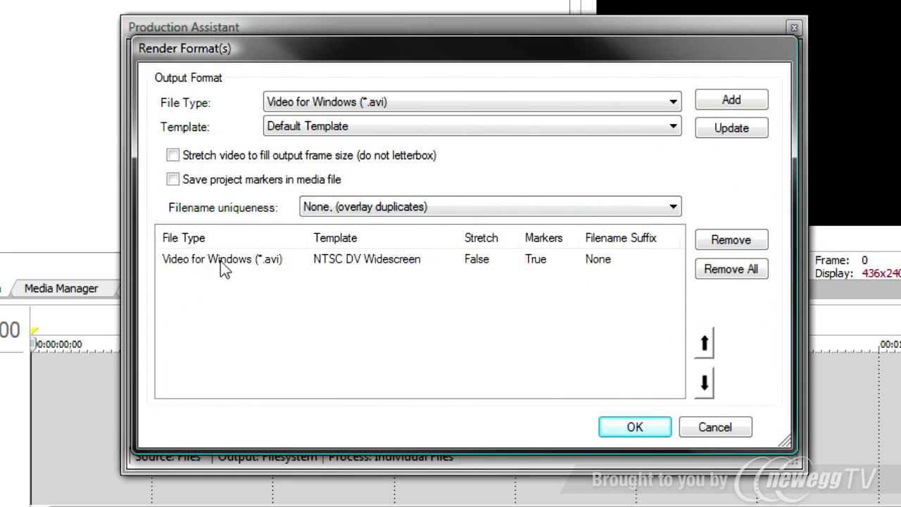
pyautogui.click(725, 244)
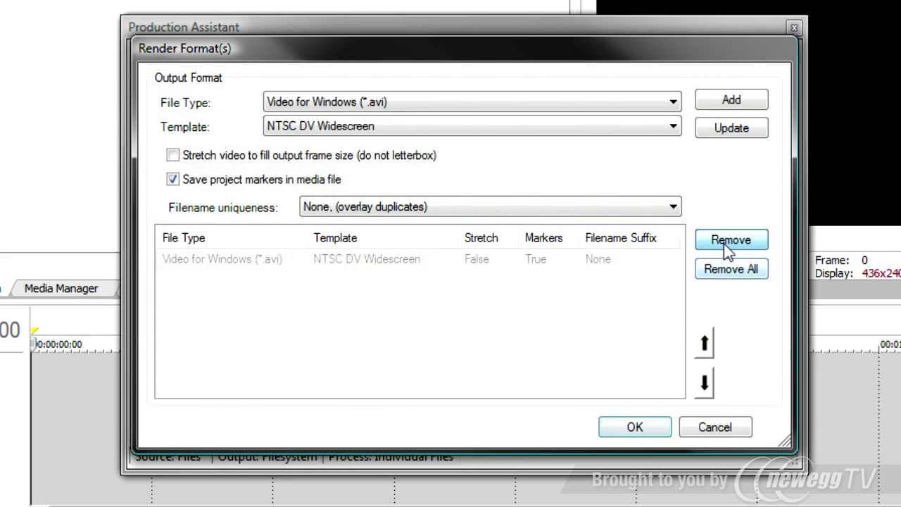
# - Add a MainConcept AVC/AAC MP4 output using the Apple iPod 640x480 Video template
pyautogui.click(674, 105)
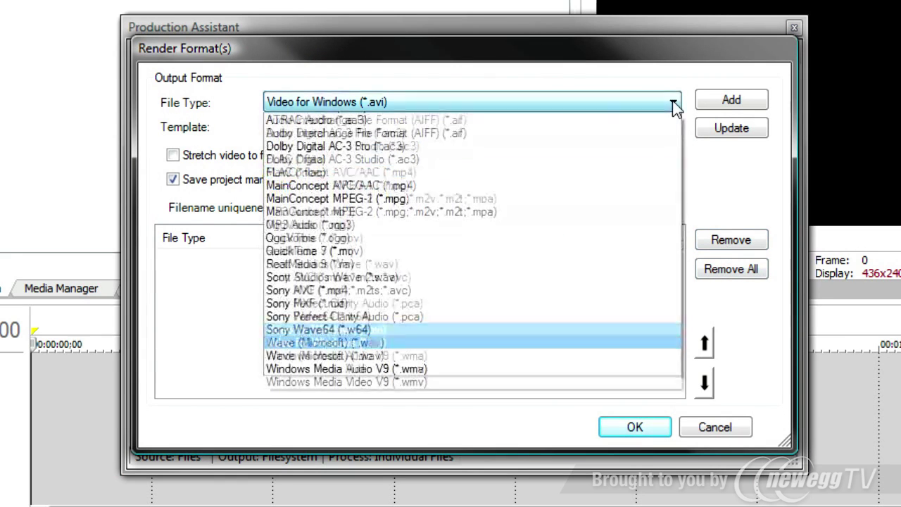
pyautogui.click(522, 188)
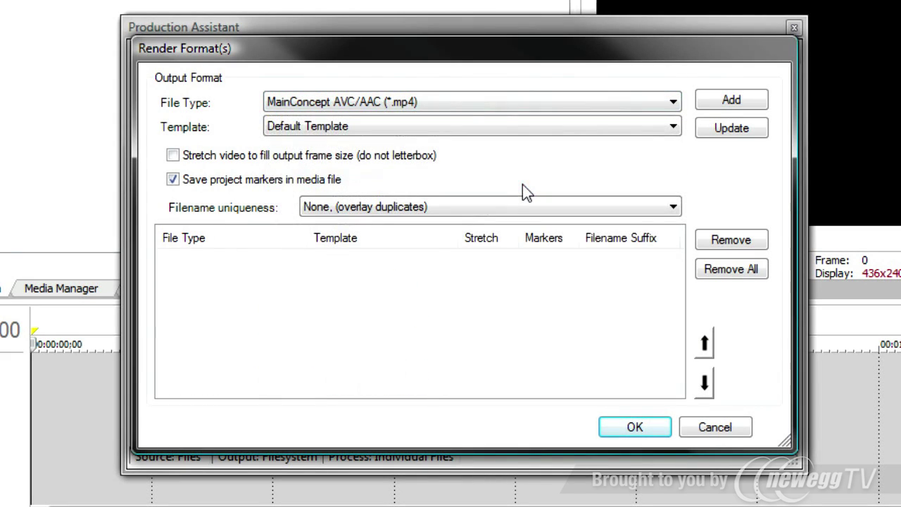
pyautogui.click(672, 127)
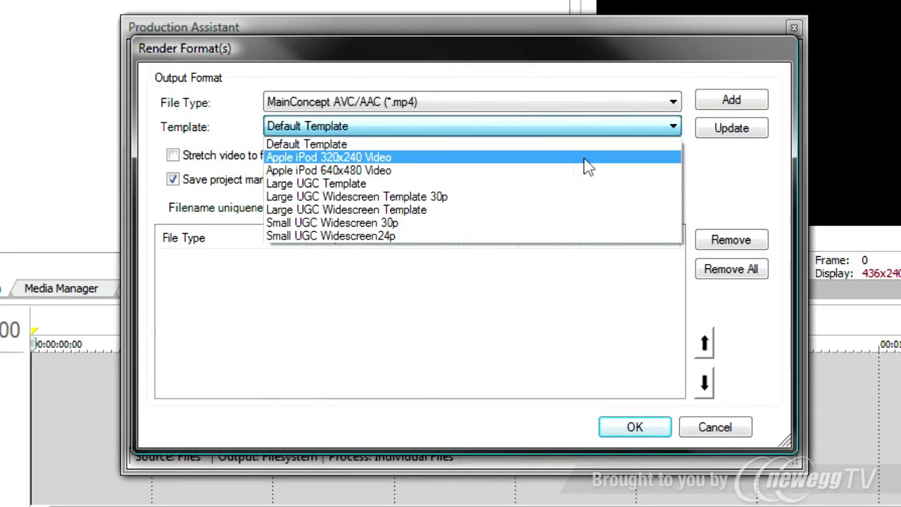
pyautogui.click(563, 176)
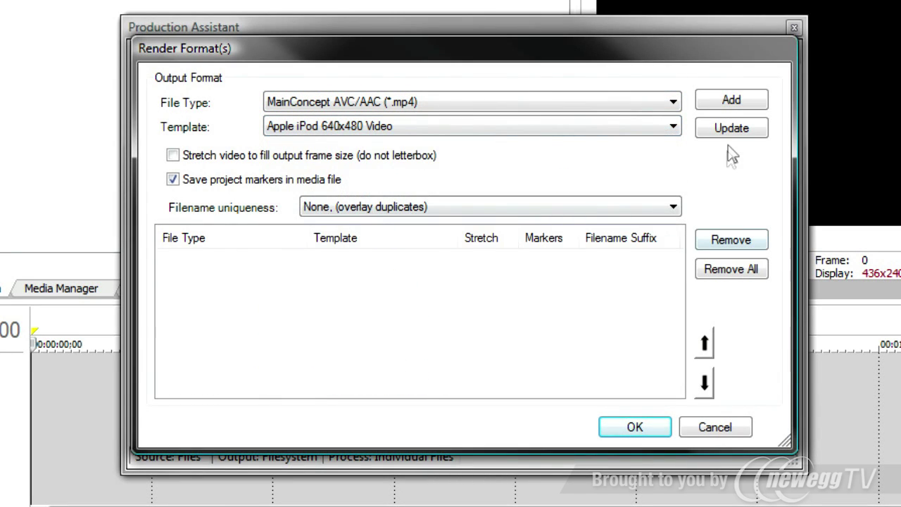
pyautogui.click(704, 105)
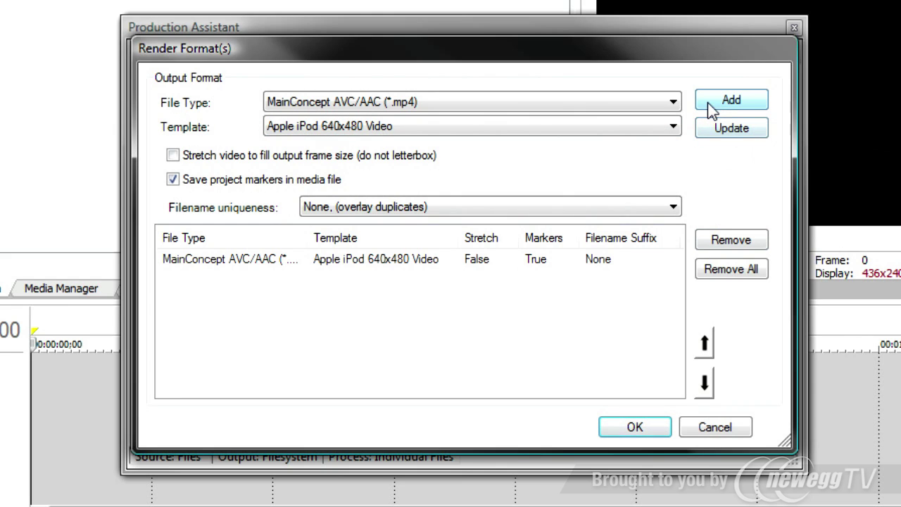
# - Add a Windows Media Video V9 output using the 512 Kbps Video template
pyautogui.click(674, 103)
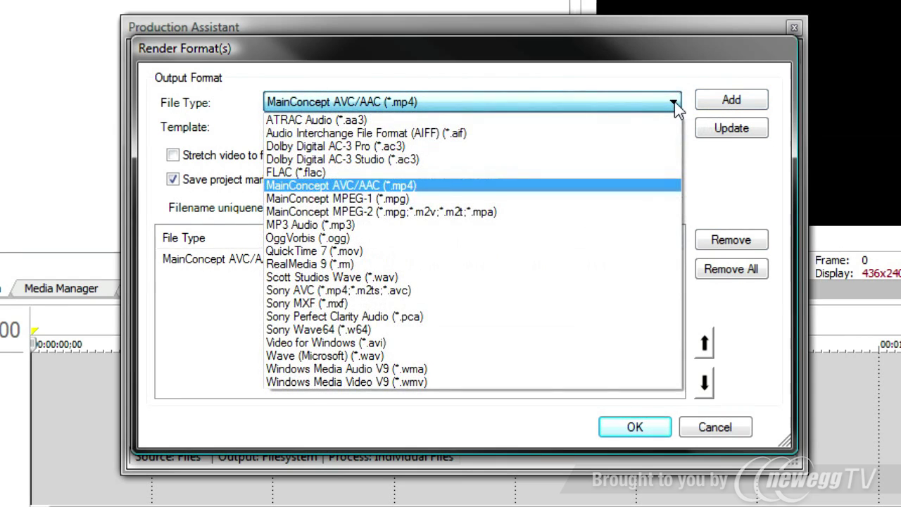
pyautogui.click(588, 383)
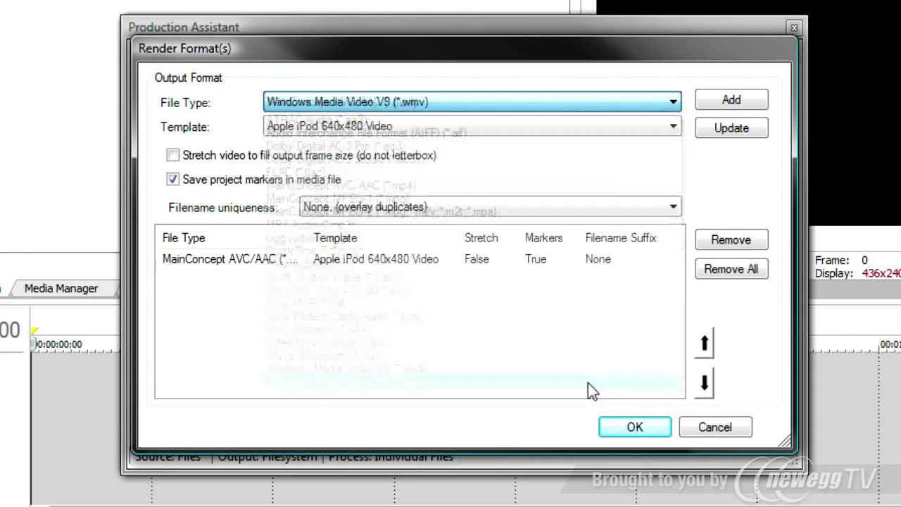
pyautogui.click(673, 126)
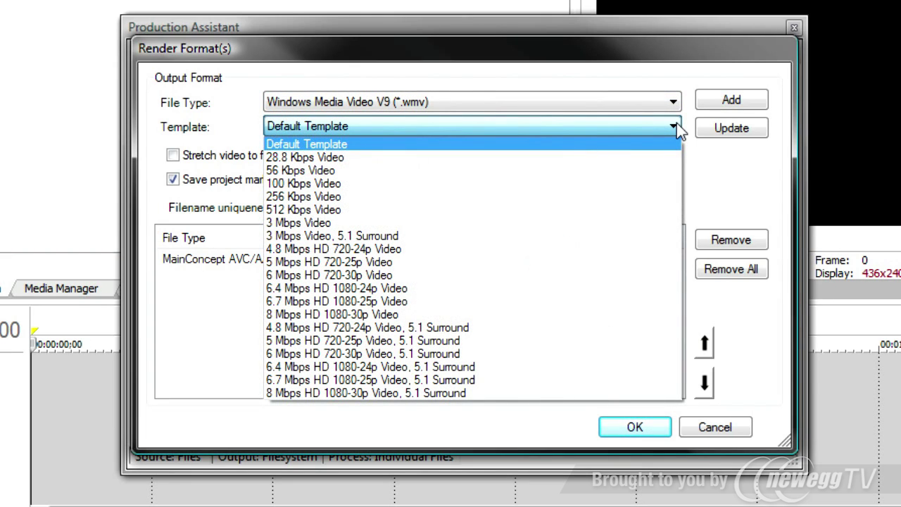
pyautogui.click(596, 205)
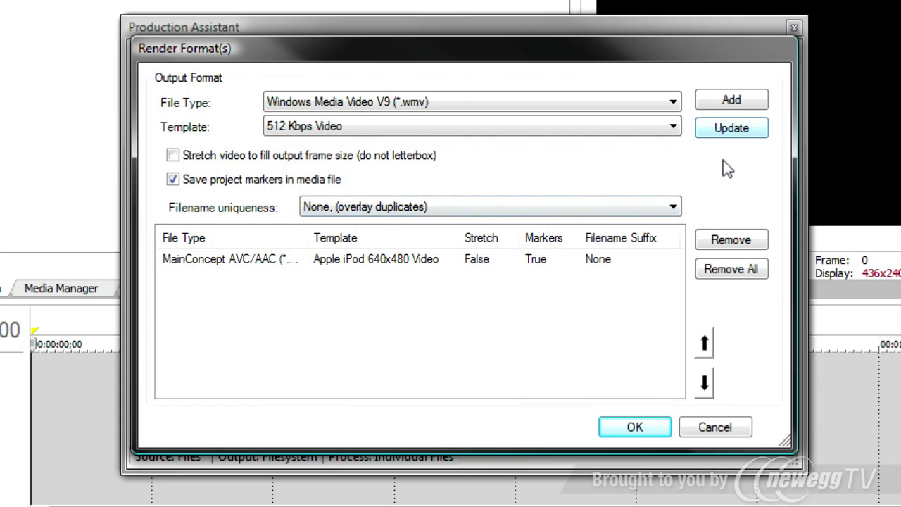
pyautogui.click(719, 102)
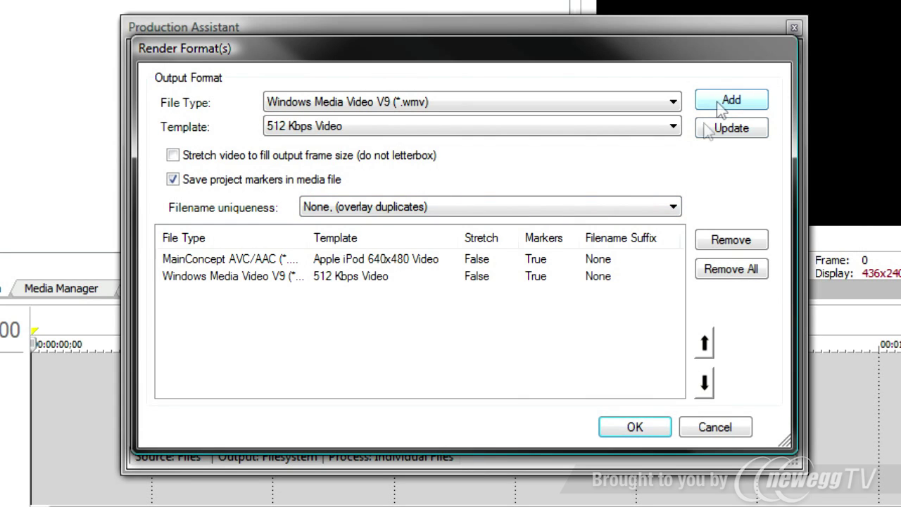
# - Add a QuickTime 7 output with the 1 Mbps Video template and confirm the list
pyautogui.click(674, 103)
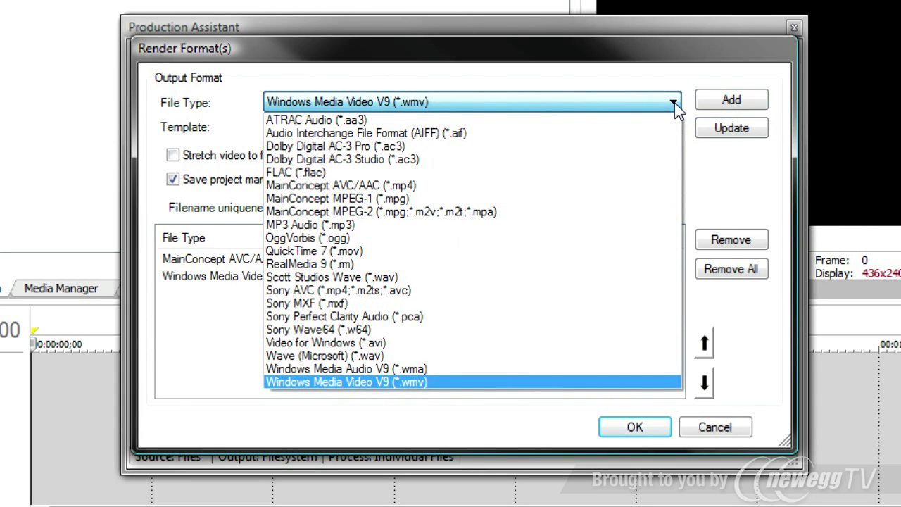
pyautogui.click(589, 251)
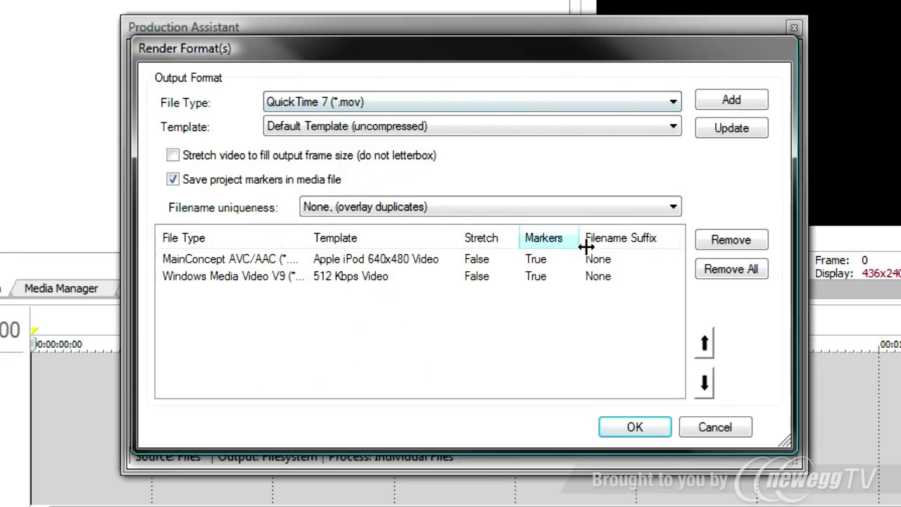
pyautogui.click(672, 132)
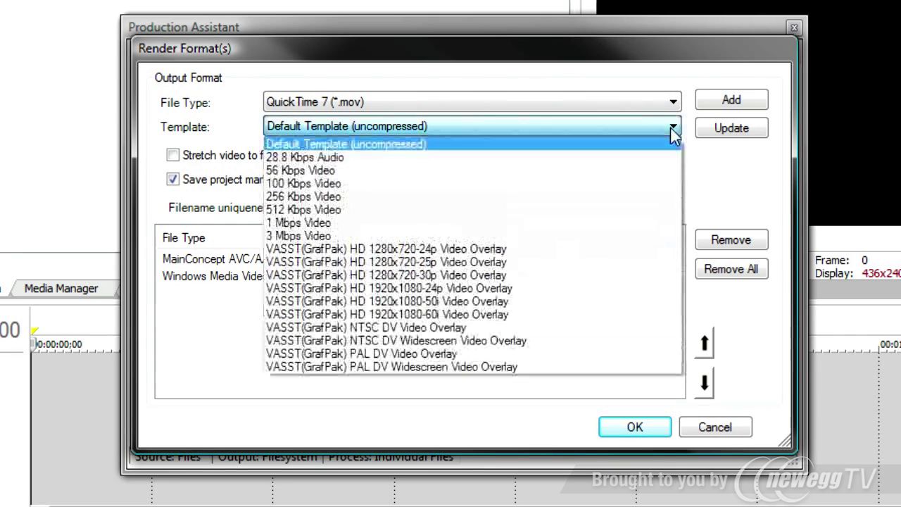
pyautogui.click(616, 223)
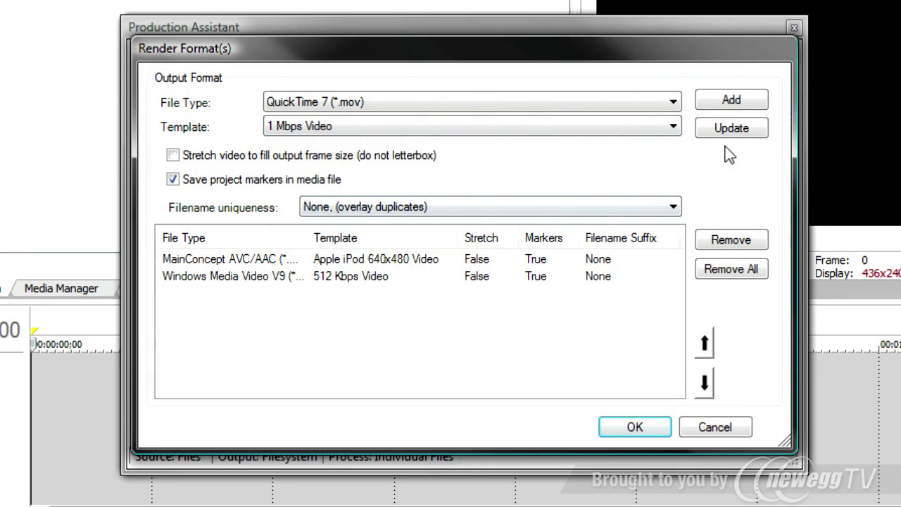
pyautogui.click(718, 105)
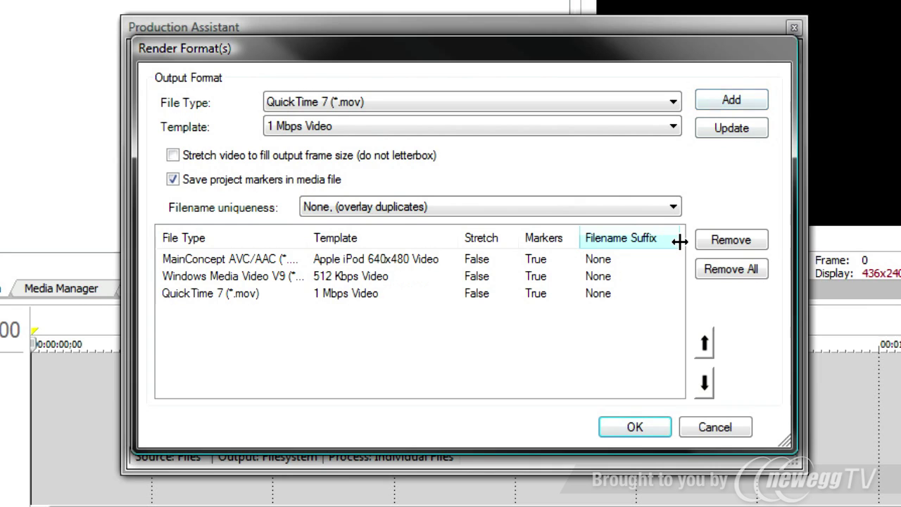
pyautogui.click(634, 425)
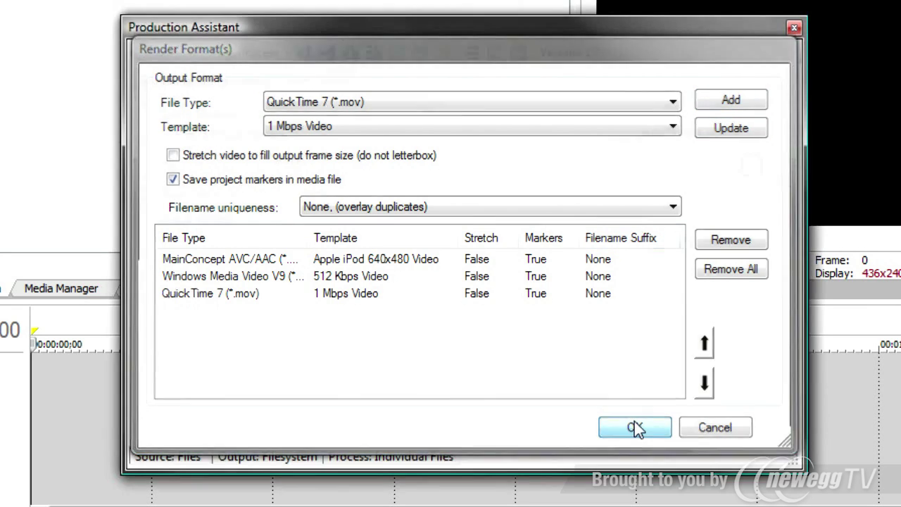
# - Save the three formats as preset 'My Preset for the Web', then view the Source Media list
pyautogui.click(353, 240)
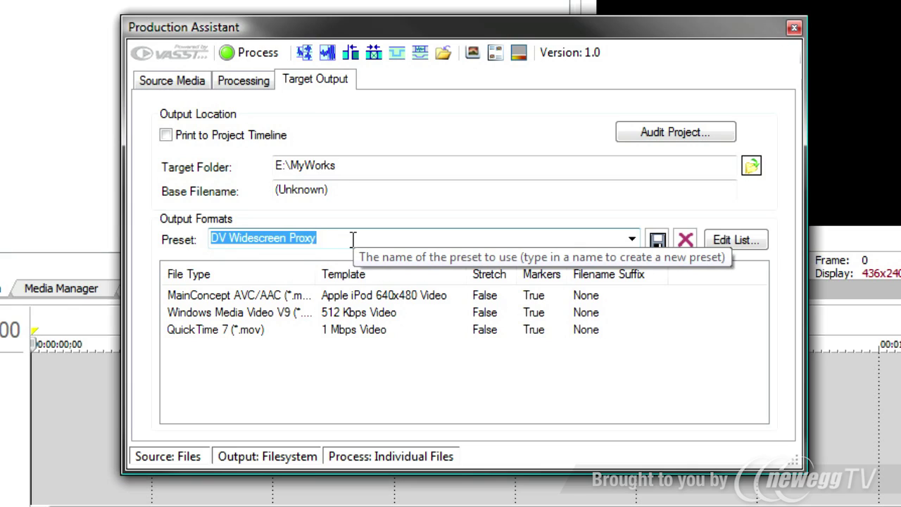
pyautogui.write('My ')
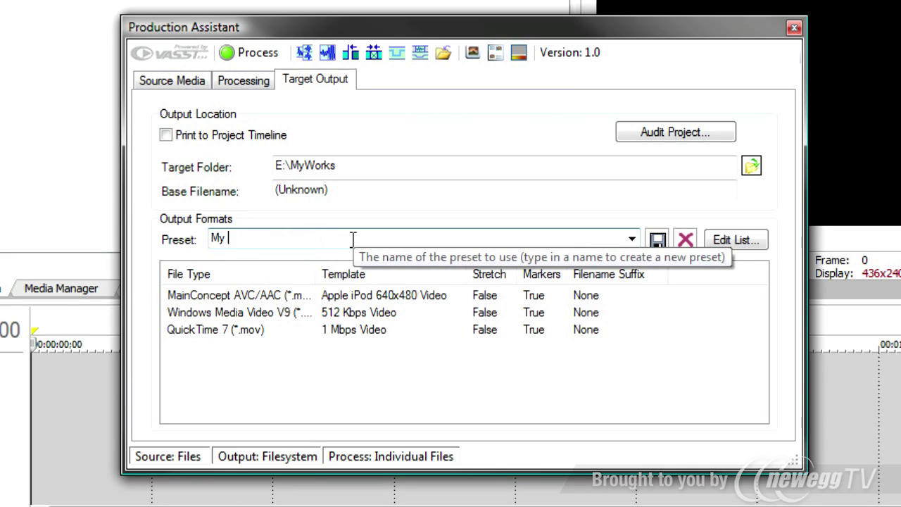
pyautogui.write('Preset fo')
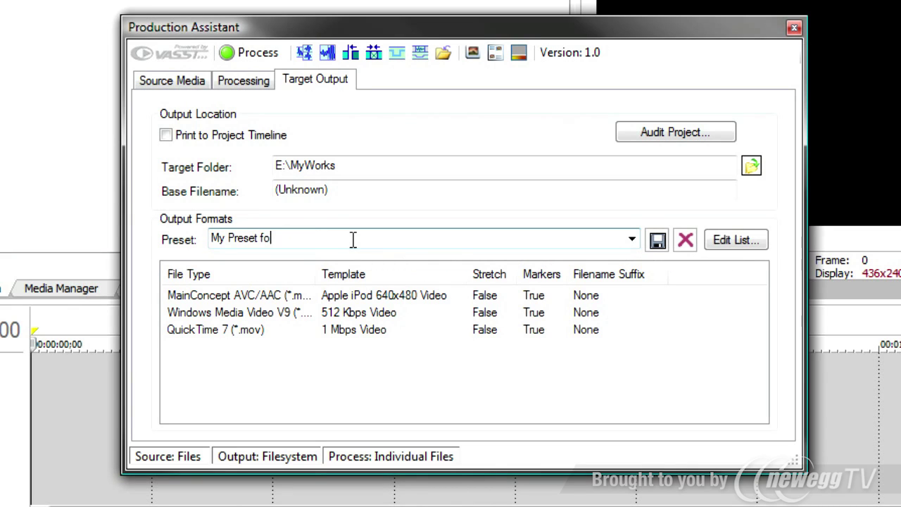
pyautogui.write('r the Web')
pyautogui.click(658, 241)
pyautogui.click(532, 367)
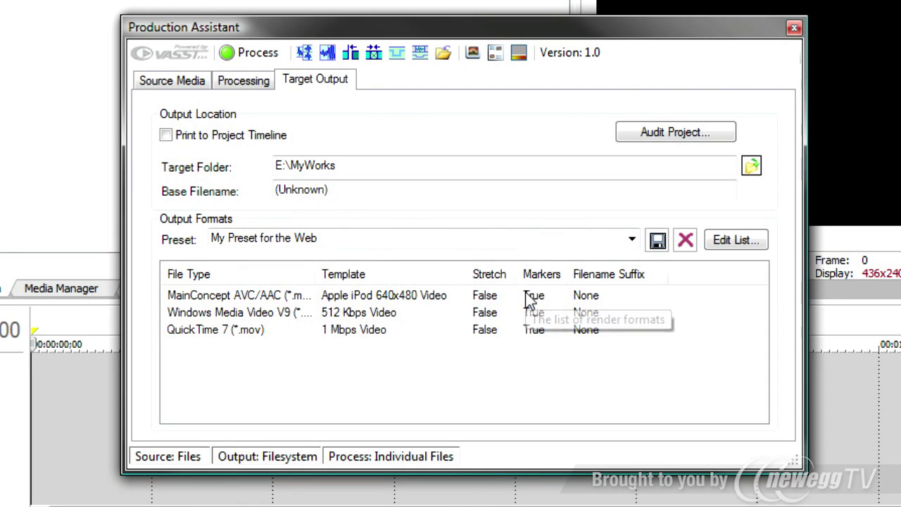
pyautogui.click(147, 81)
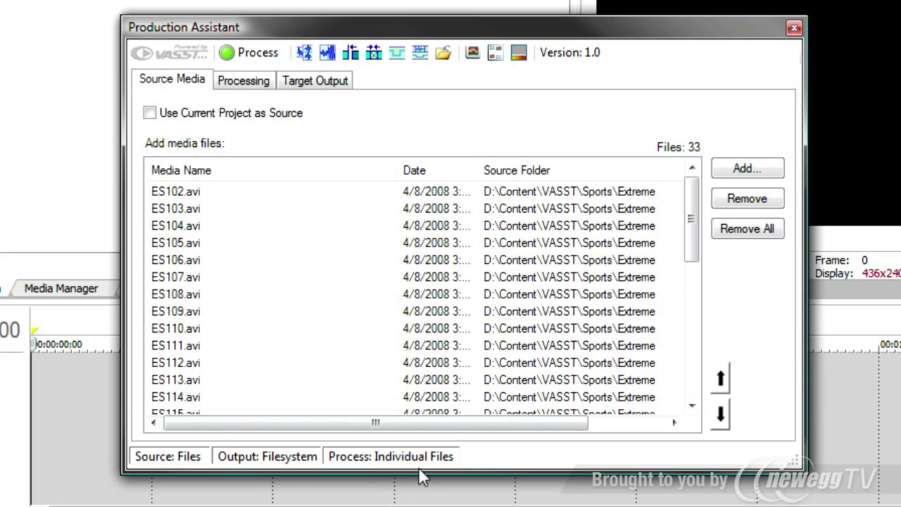
# - Review the Processing steps, then go back to the Target Output settings
pyautogui.click(246, 84)
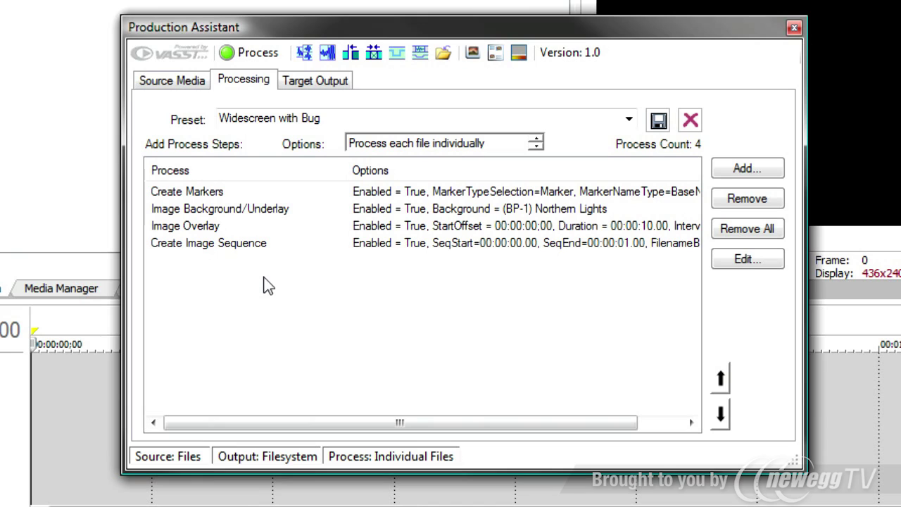
pyautogui.click(313, 85)
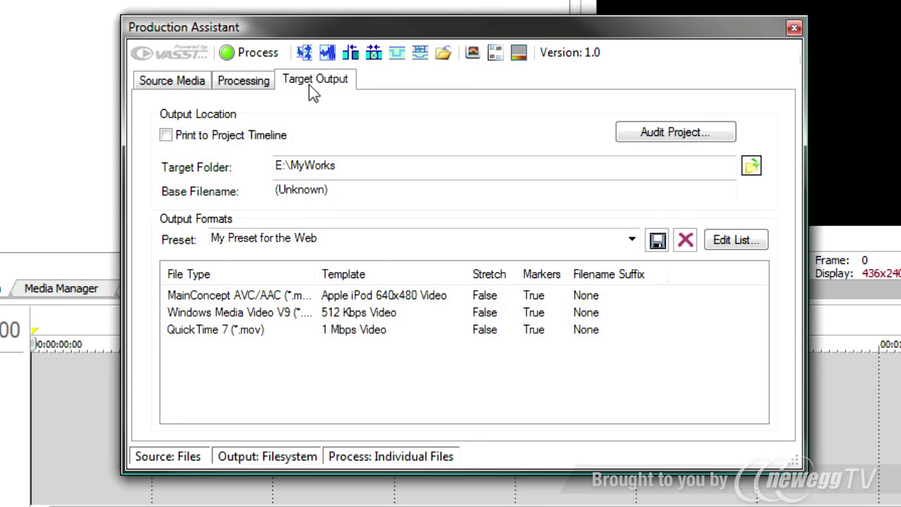
# - Start batch processing without saving the untitled project, accepting the new project settings
pyautogui.click(248, 55)
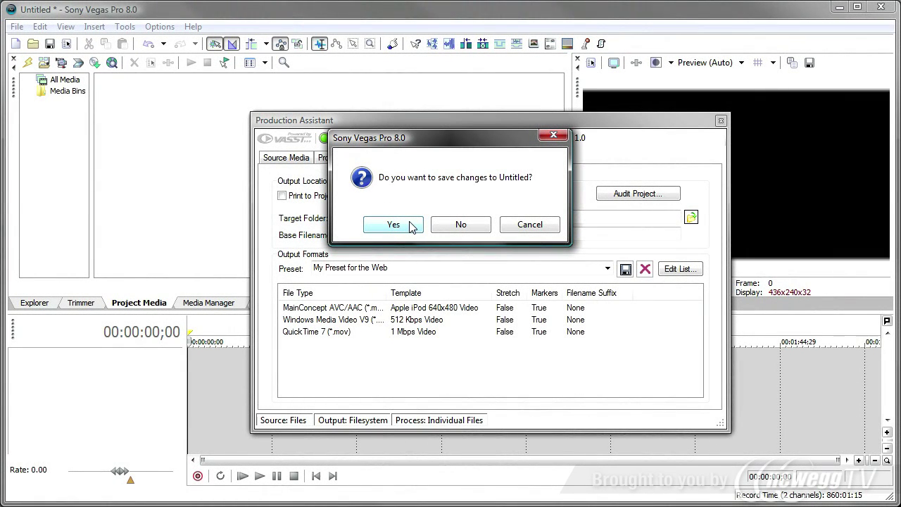
pyautogui.click(452, 225)
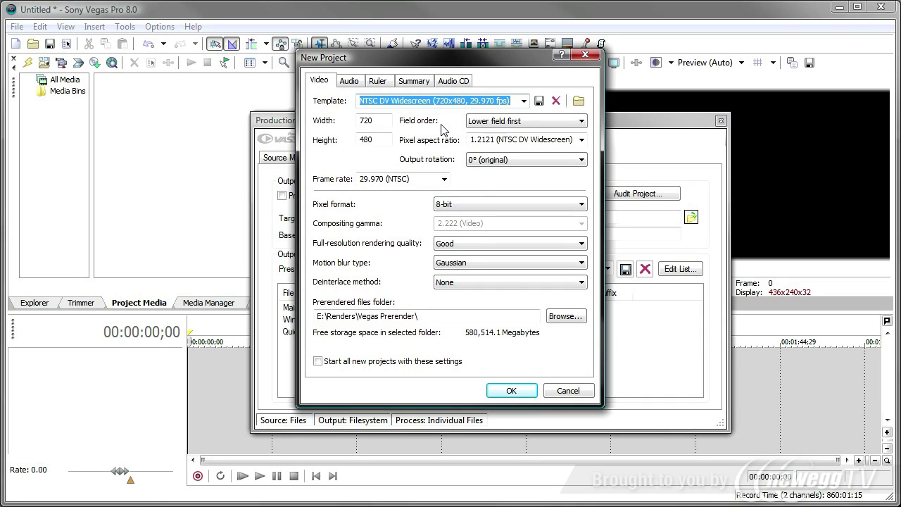
pyautogui.click(513, 389)
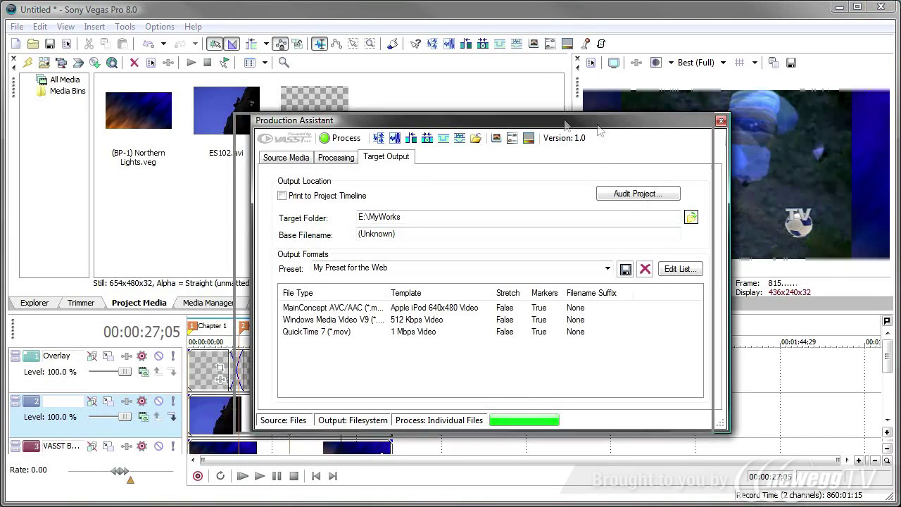
# - Move the Production Assistant window further left
pyautogui.moveTo(565, 125); pyautogui.dragTo(463, 127)
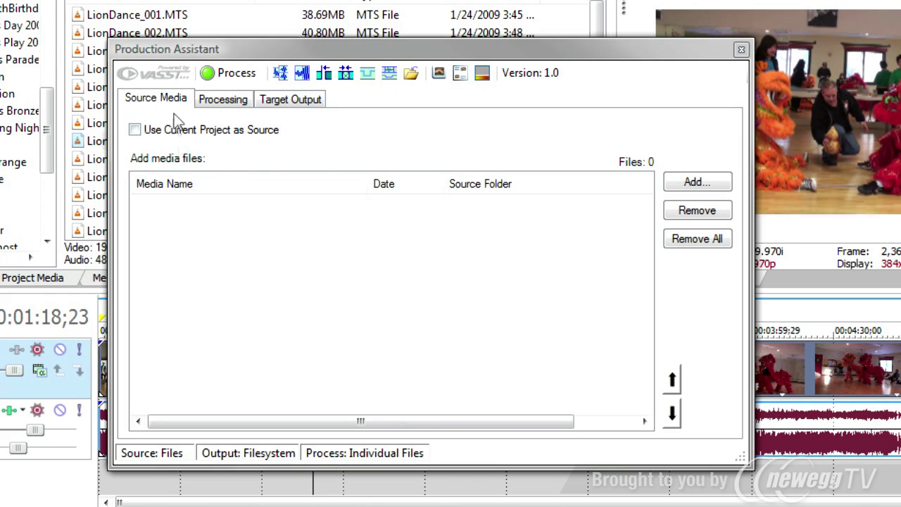
# - Use the current project as source and print the output to the project timeline
pyautogui.click(172, 128)
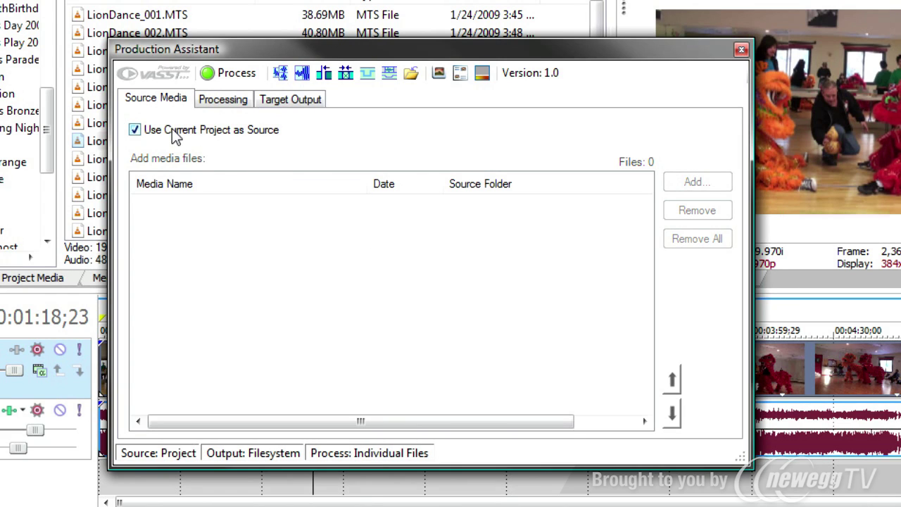
pyautogui.click(290, 100)
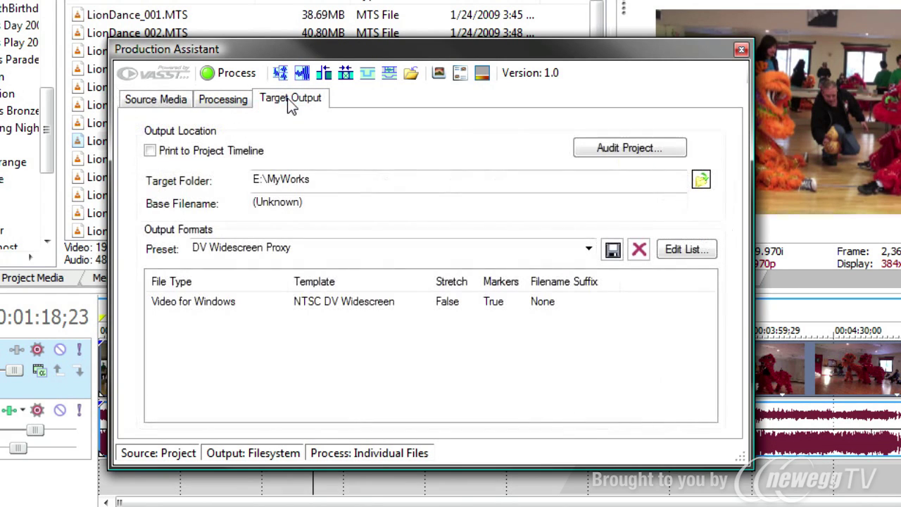
pyautogui.click(186, 152)
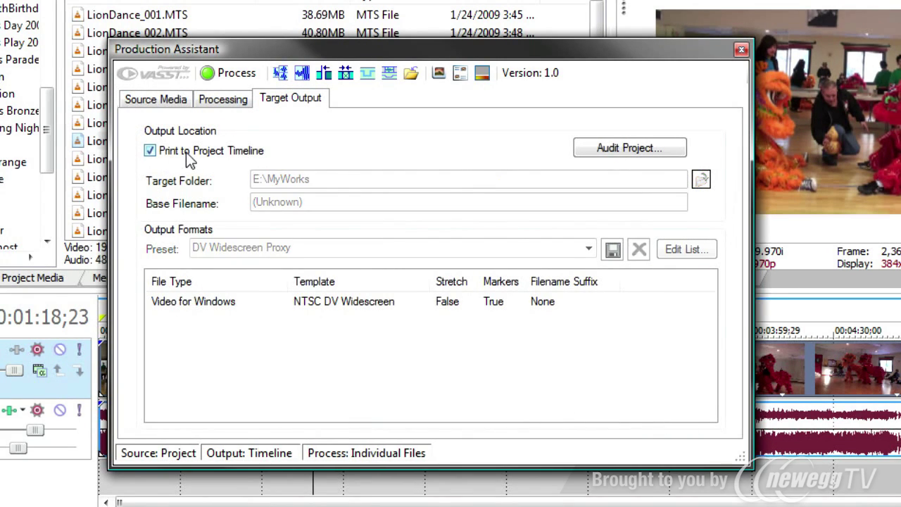
# - Dock the Production Assistant into the main window's upper pane
pyautogui.click(218, 102)
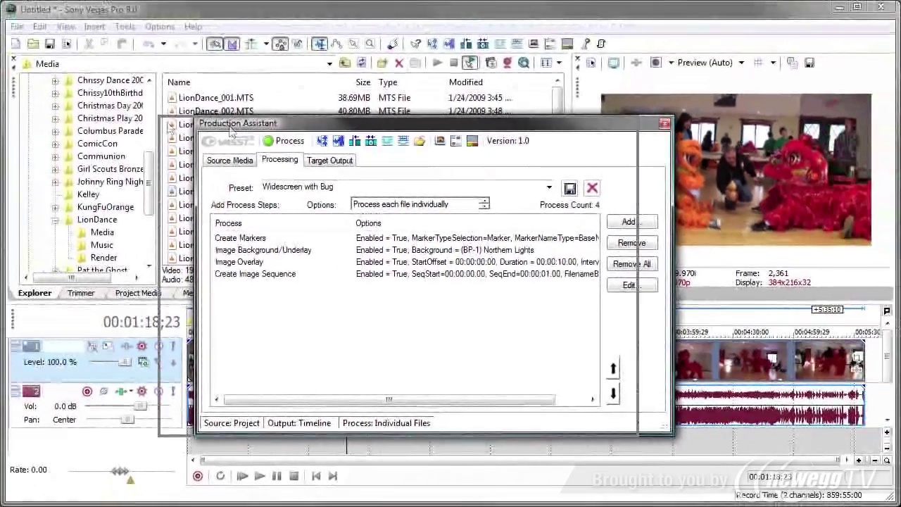
pyautogui.moveTo(232, 129); pyautogui.dragTo(119, 169)
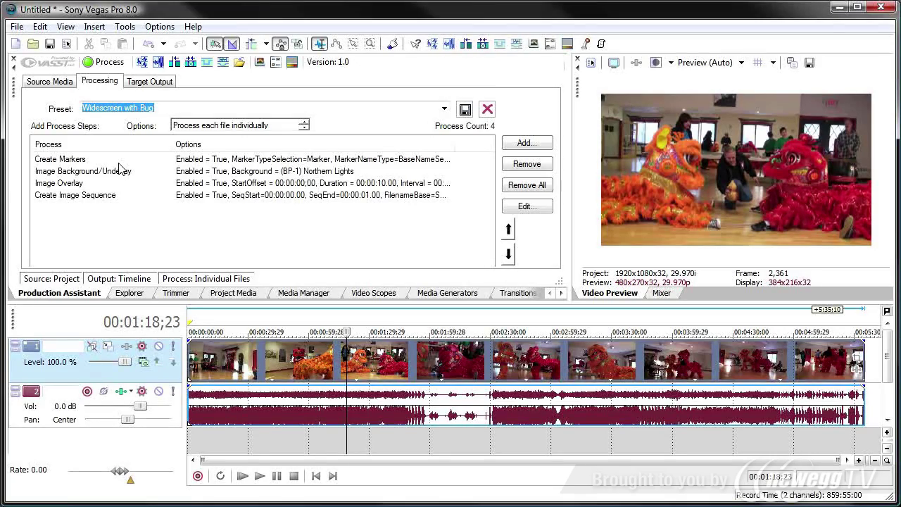
pyautogui.click(144, 295)
pyautogui.click(180, 294)
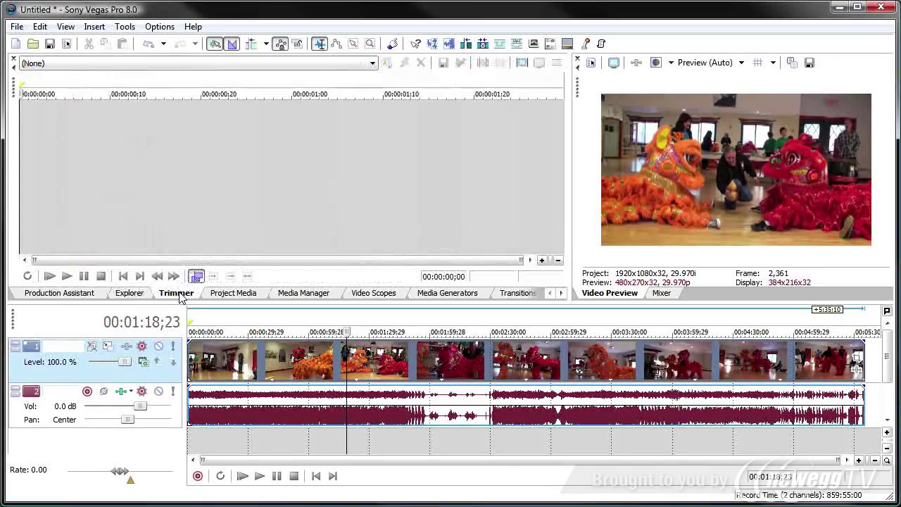
pyautogui.click(76, 294)
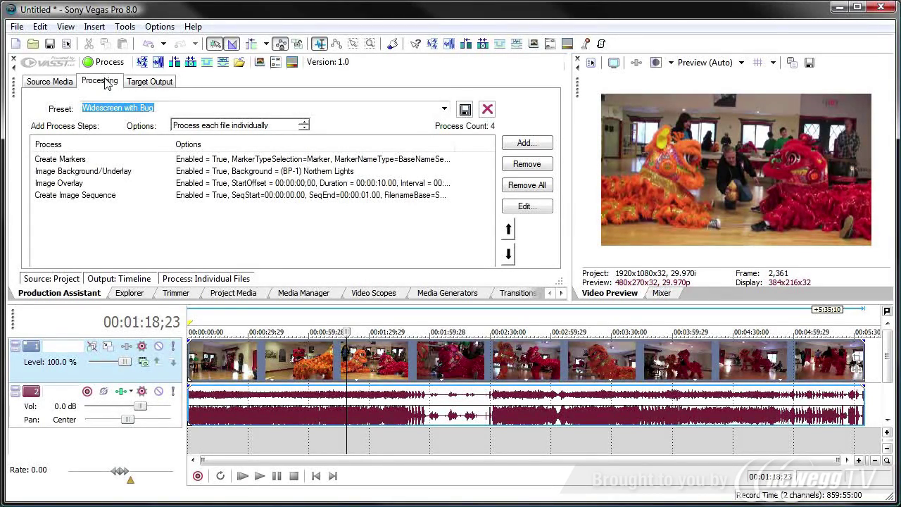
# - Replace all process steps with a single Cine-Look step set to (RP-0) Pushed 16mm
pyautogui.click(537, 189)
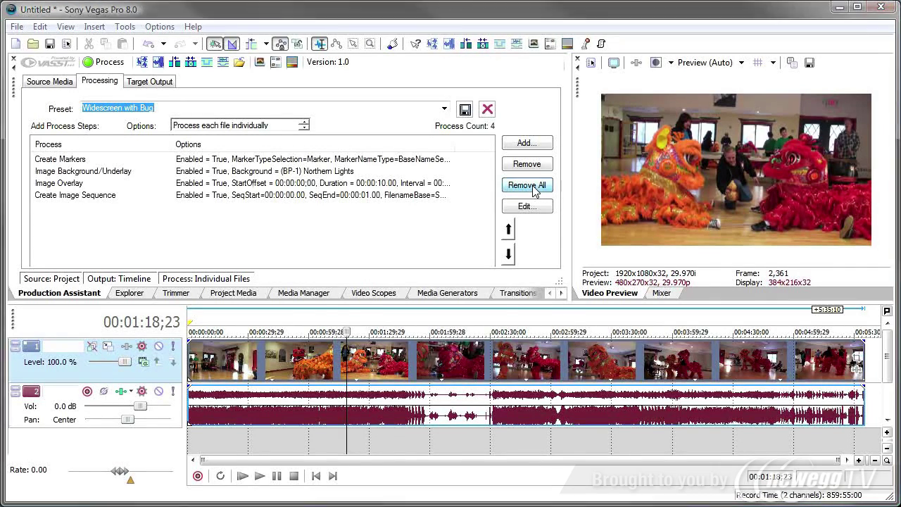
pyautogui.click(450, 355)
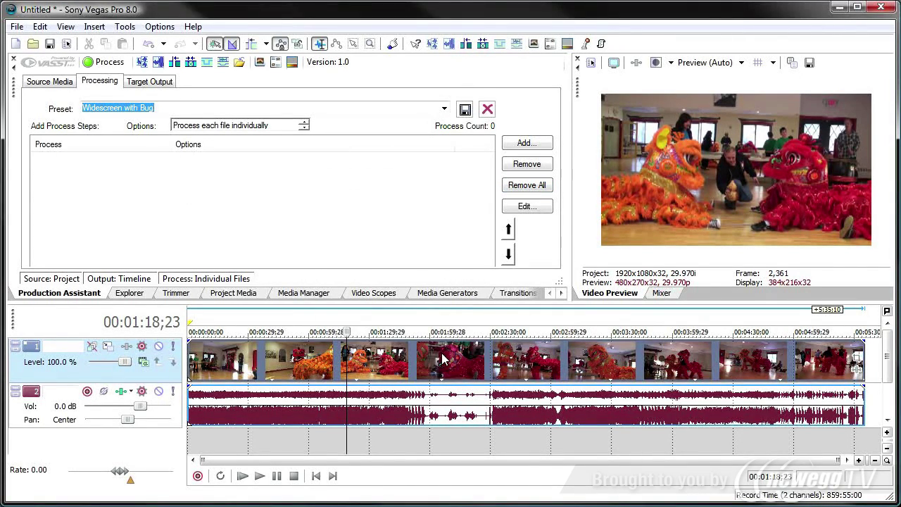
pyautogui.click(526, 143)
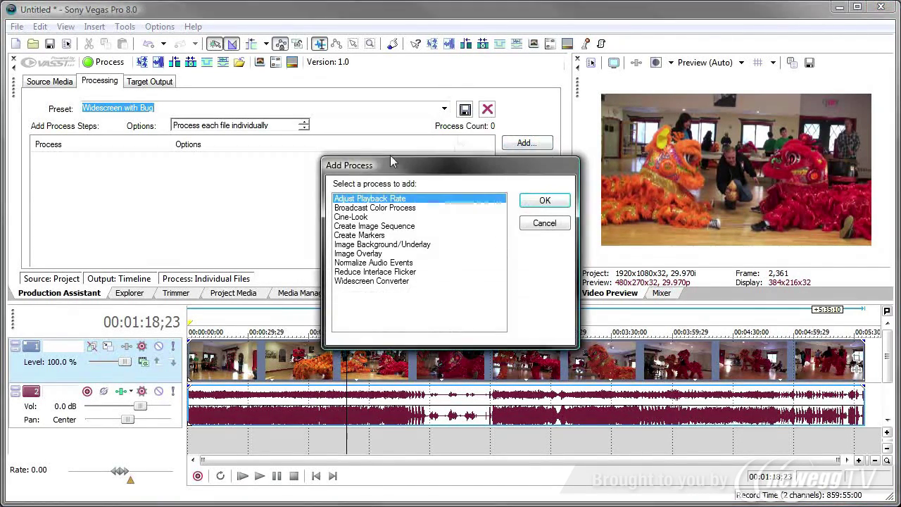
pyautogui.doubleClick(356, 217)
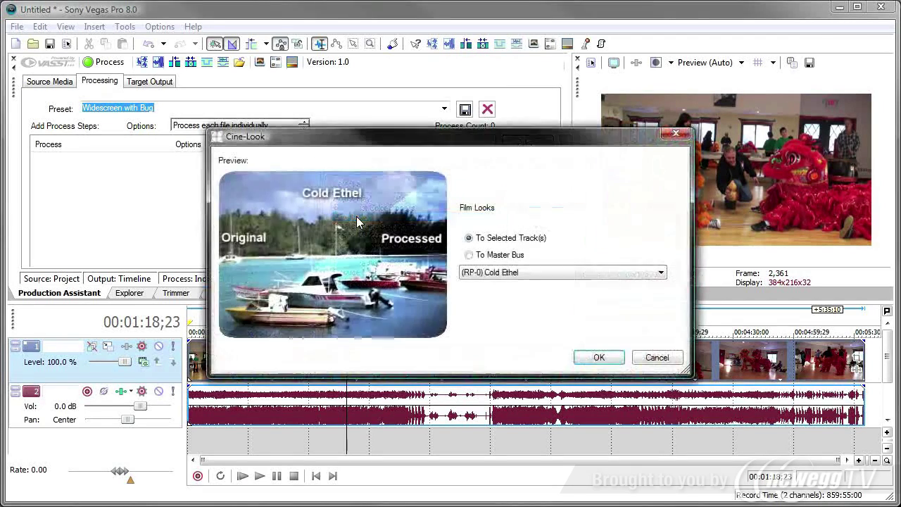
pyautogui.click(660, 274)
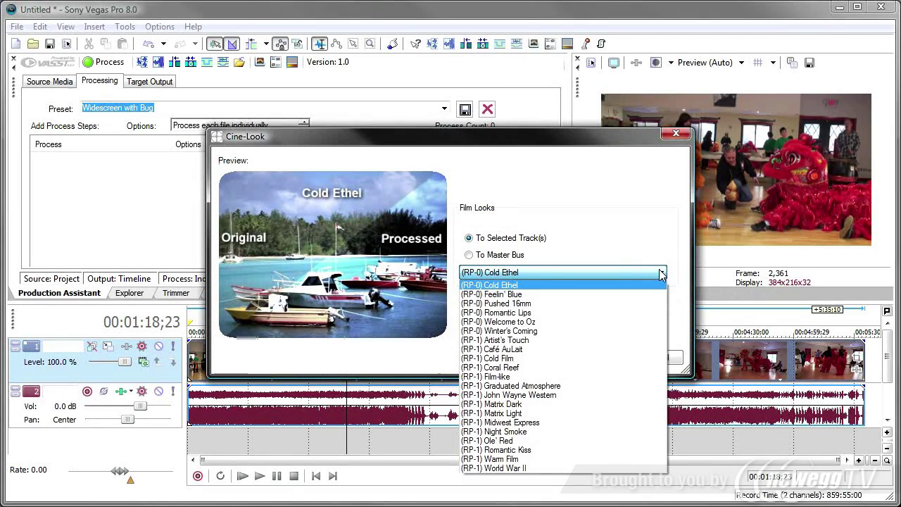
pyautogui.click(586, 304)
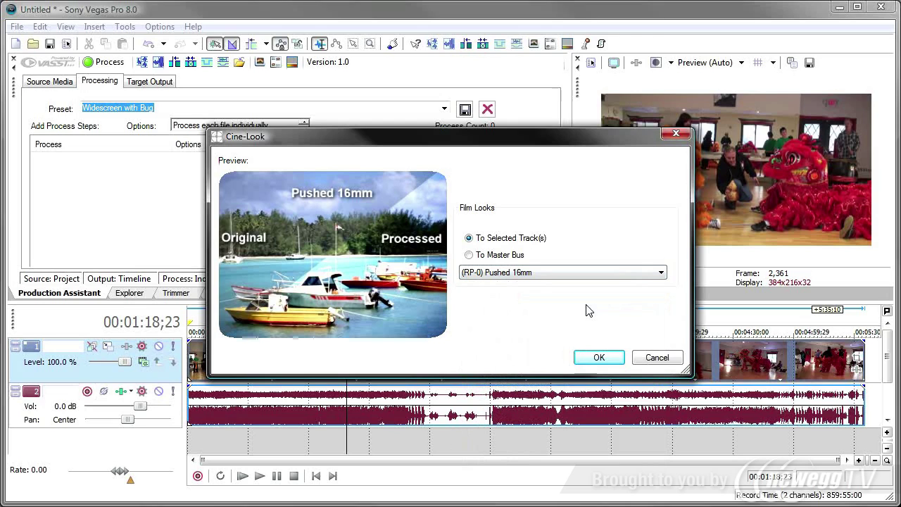
pyautogui.click(599, 358)
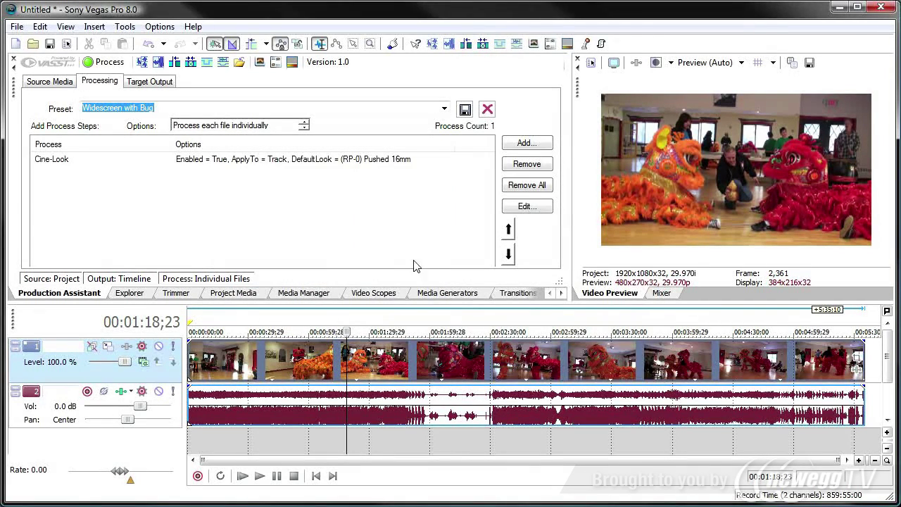
# - Process the project, then undo the applied Pushed 16mm look
pyautogui.click(113, 63)
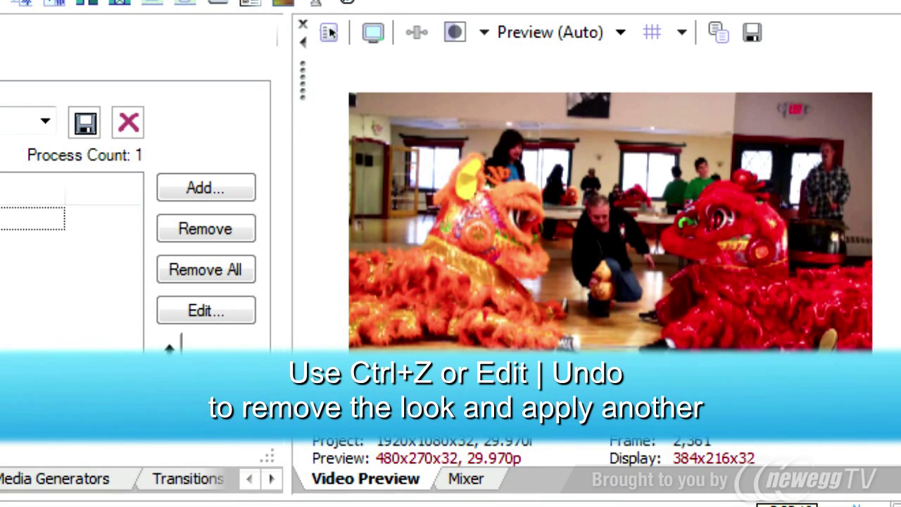
pyautogui.hotkey('ctrl', 'z')
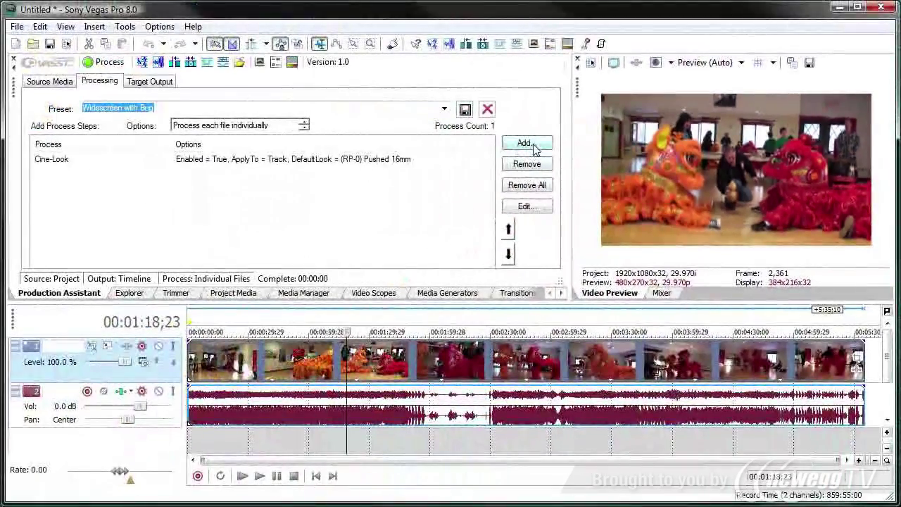
pyautogui.click(206, 187)
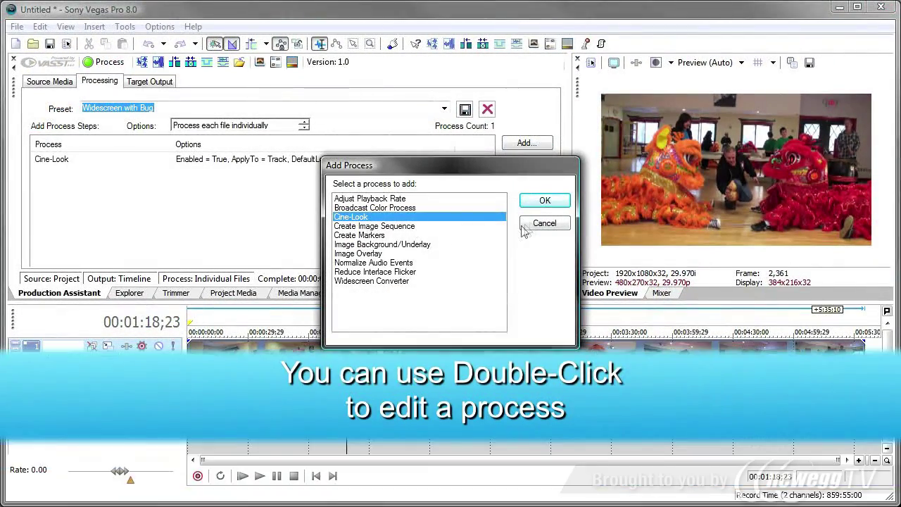
# - Switch the Cine-Look step to (RP-1) Midwest Express and process the lion dance footage
pyautogui.click(541, 224)
pyautogui.doubleClick(268, 158)
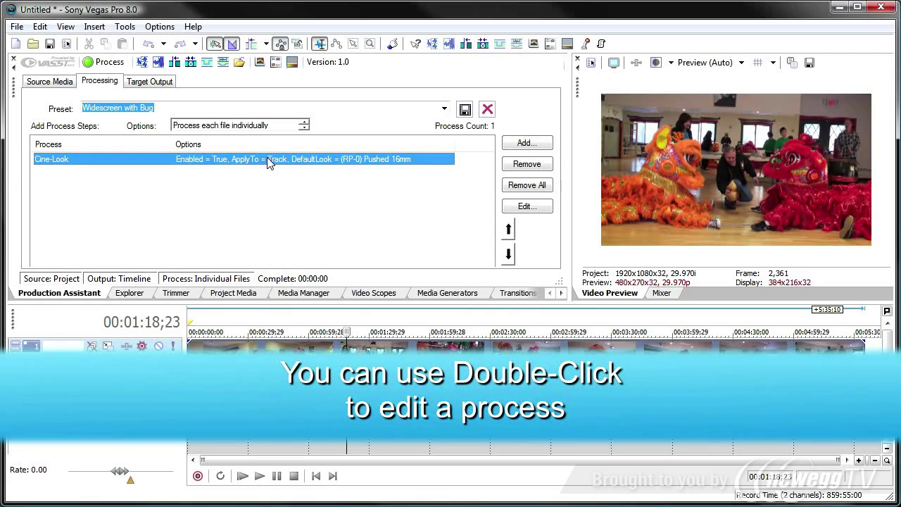
pyautogui.click(651, 277)
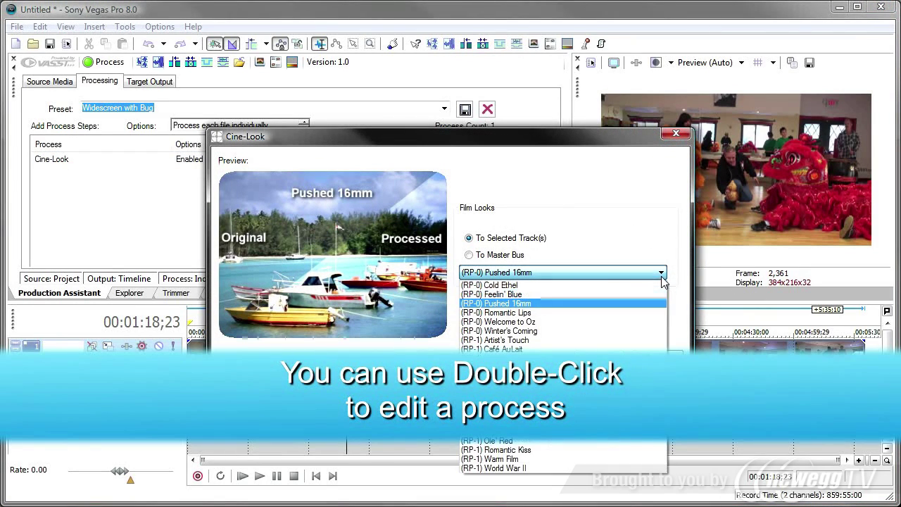
pyautogui.click(564, 322)
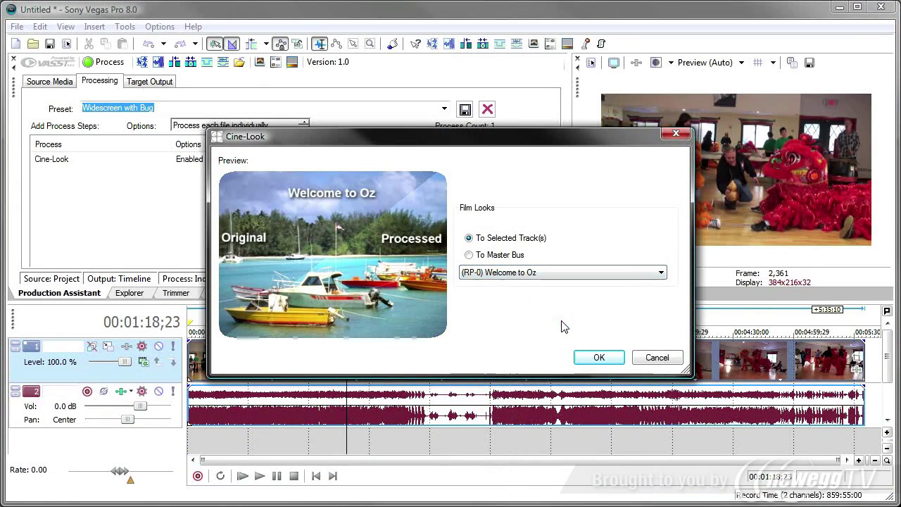
pyautogui.click(659, 272)
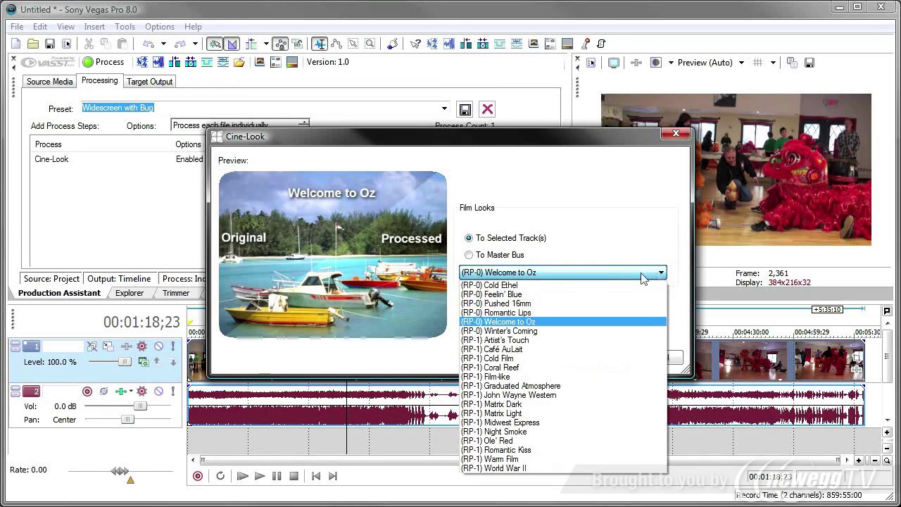
pyautogui.click(535, 424)
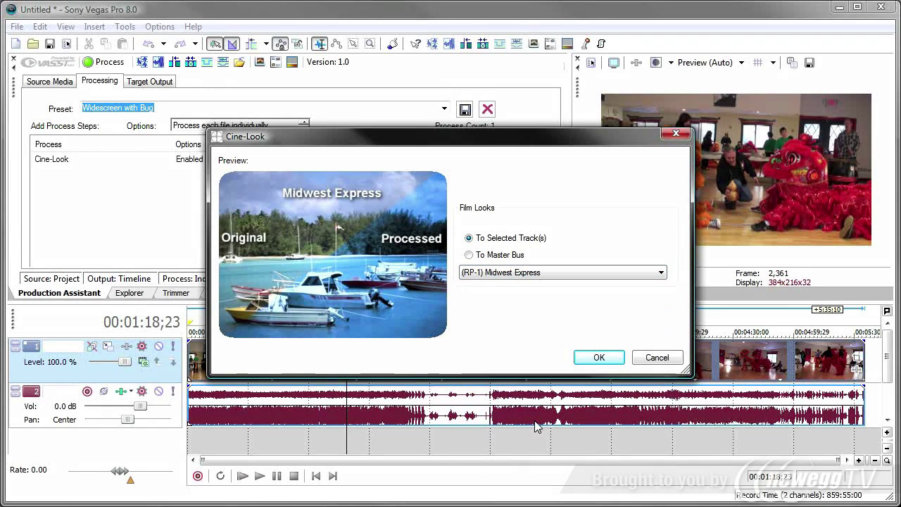
pyautogui.click(597, 357)
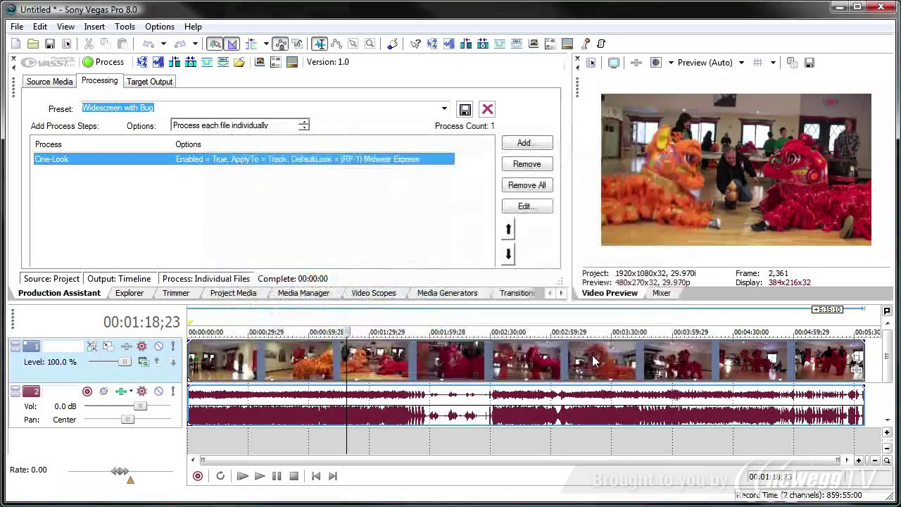
pyautogui.click(109, 64)
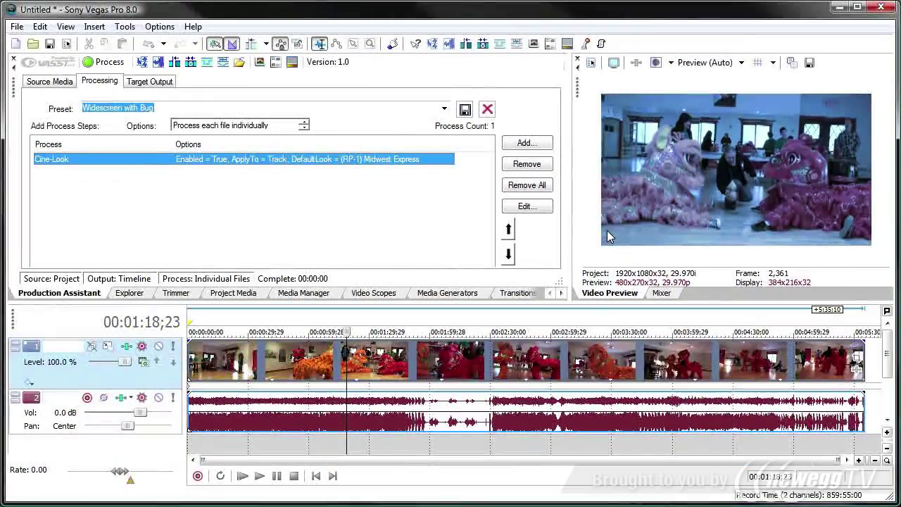
pyautogui.click(526, 143)
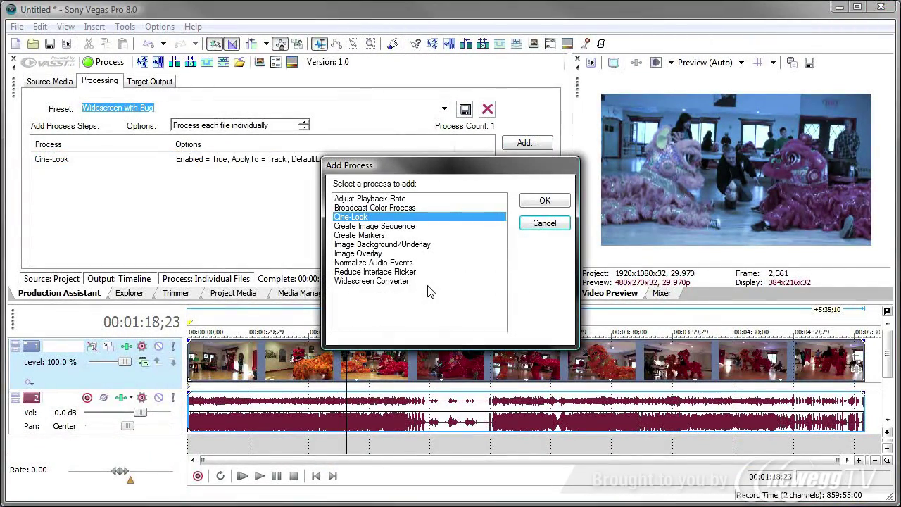